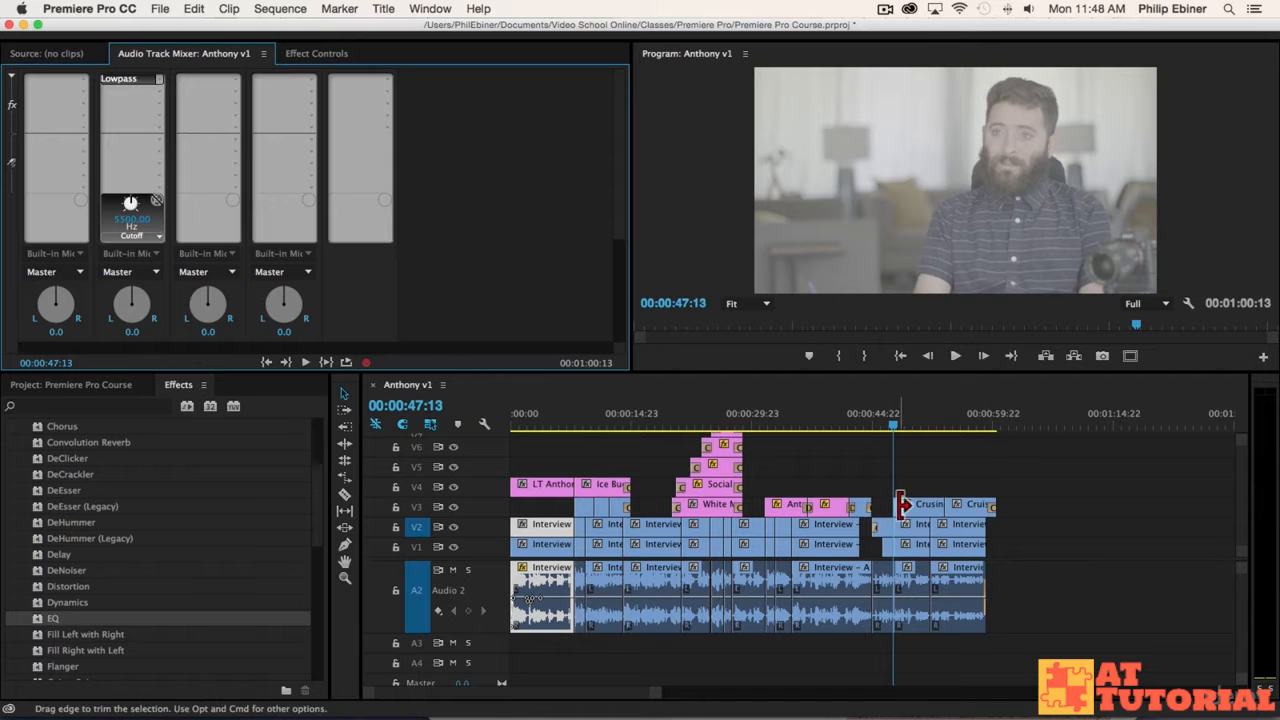
Switch to Audacity and import Interview - A Camera.mp4 from the Video Clips folder in Finder into the empty project
{"action": "key", "text": "super+Tab"}
{"action": "left_click", "coordinate": [424, 366]}
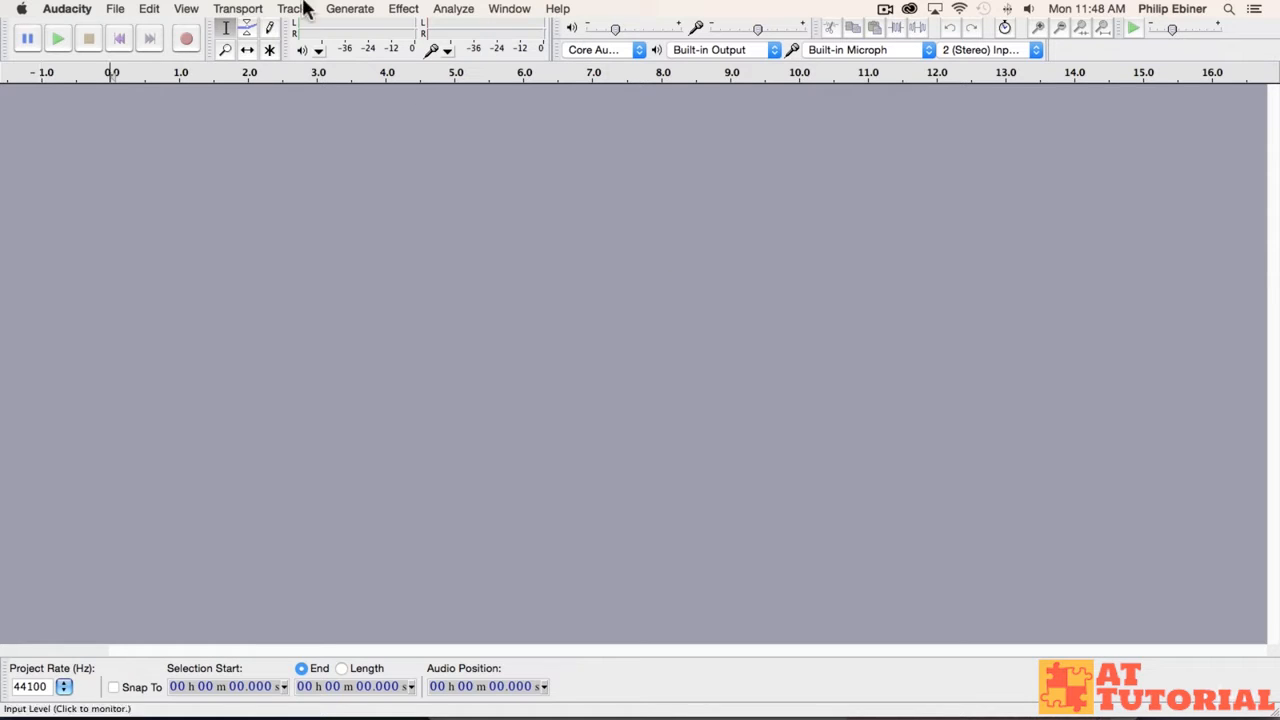
{"action": "key", "text": "super+Tab"}
{"action": "key", "text": "super+Tab"}
{"action": "key", "text": "super+Tab"}
{"action": "key", "text": "super+shift+Tab"}
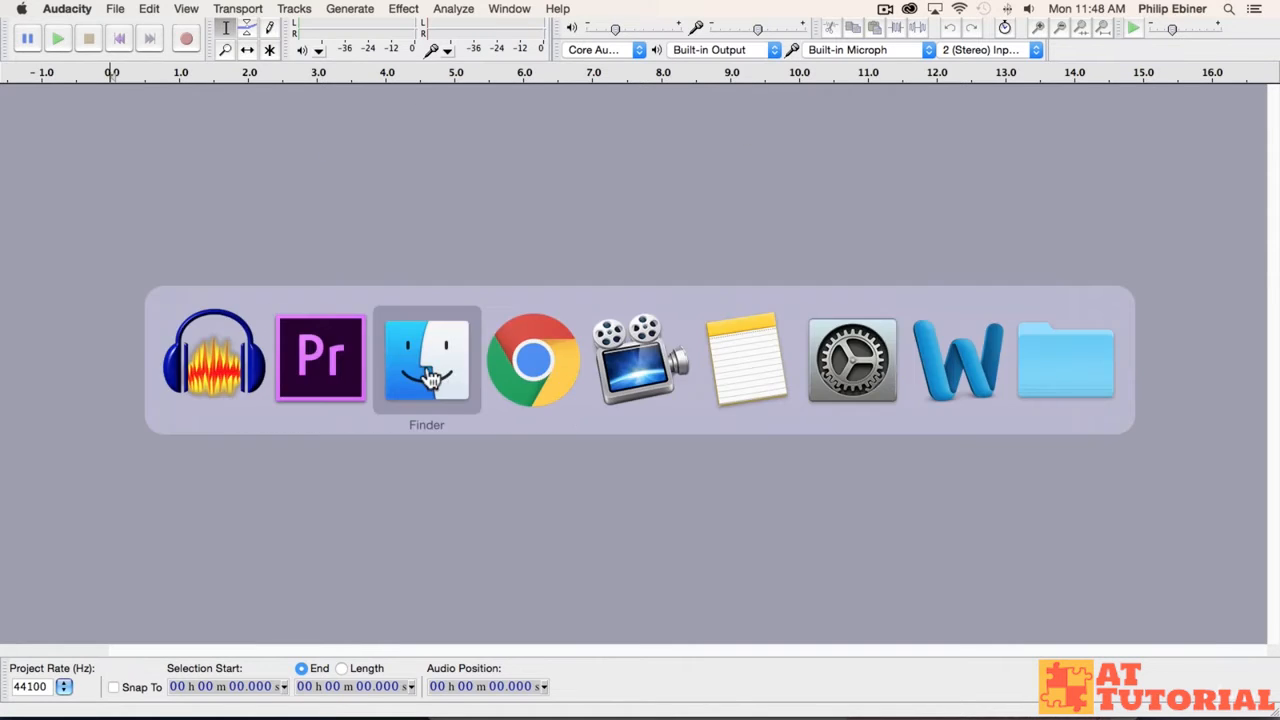
{"action": "left_click_drag", "start_coordinate": [448, 39], "coordinate": [928, 39]}
{"action": "mouse_move", "coordinate": [950, 120]}
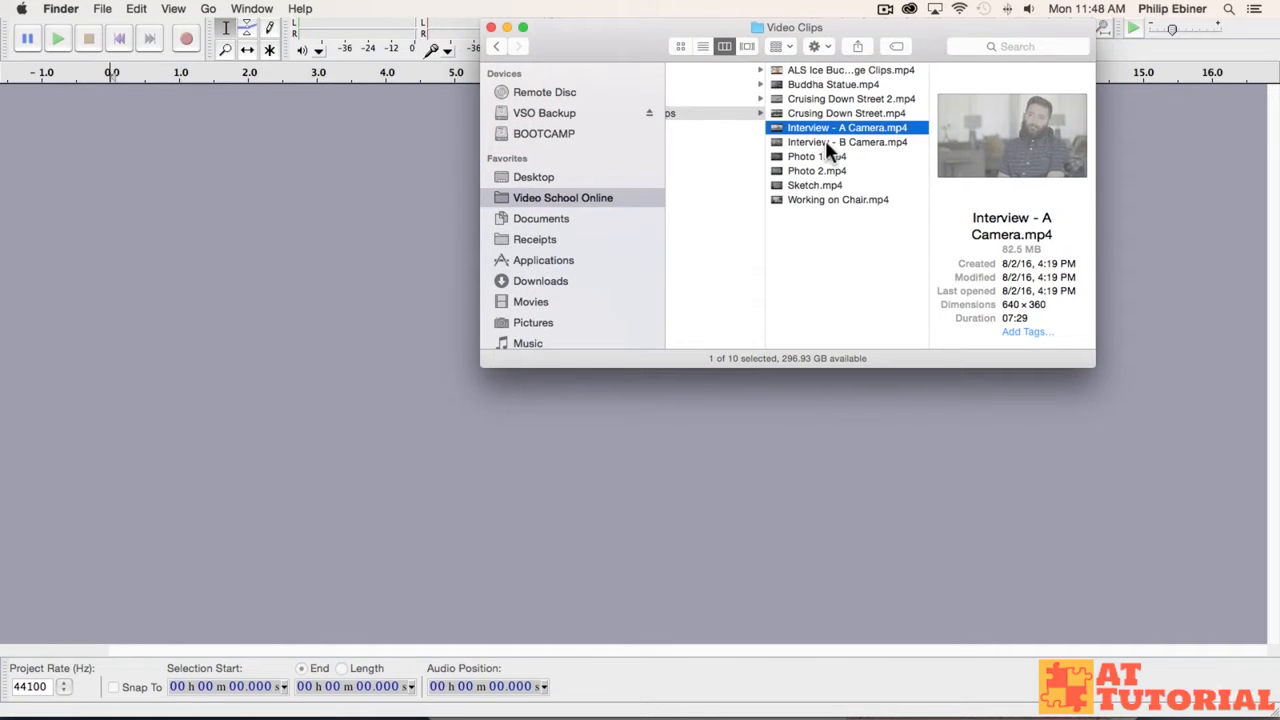
{"action": "left_click_drag", "start_coordinate": [858, 127], "coordinate": [192, 175]}
{"action": "left_click", "coordinate": [240, 169]}
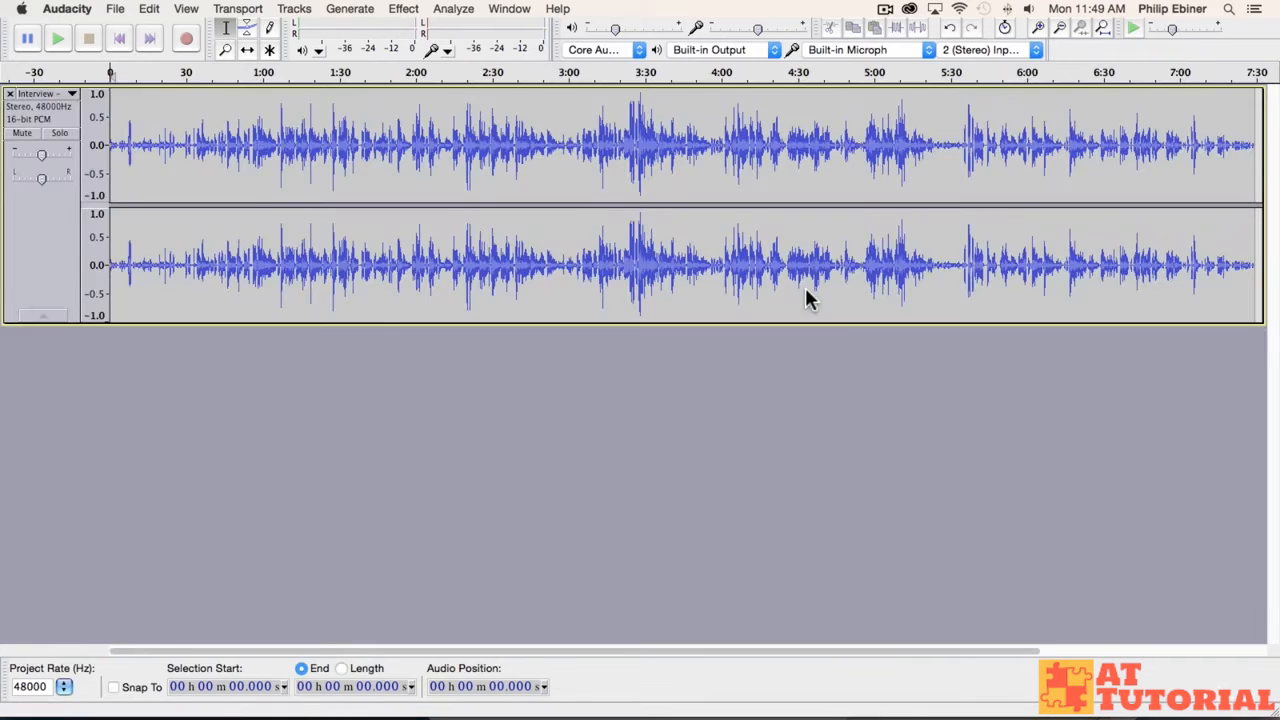
Play a few seconds of the interview track from about 0:10.7 to hear the background noise
{"action": "left_click", "coordinate": [197, 130]}
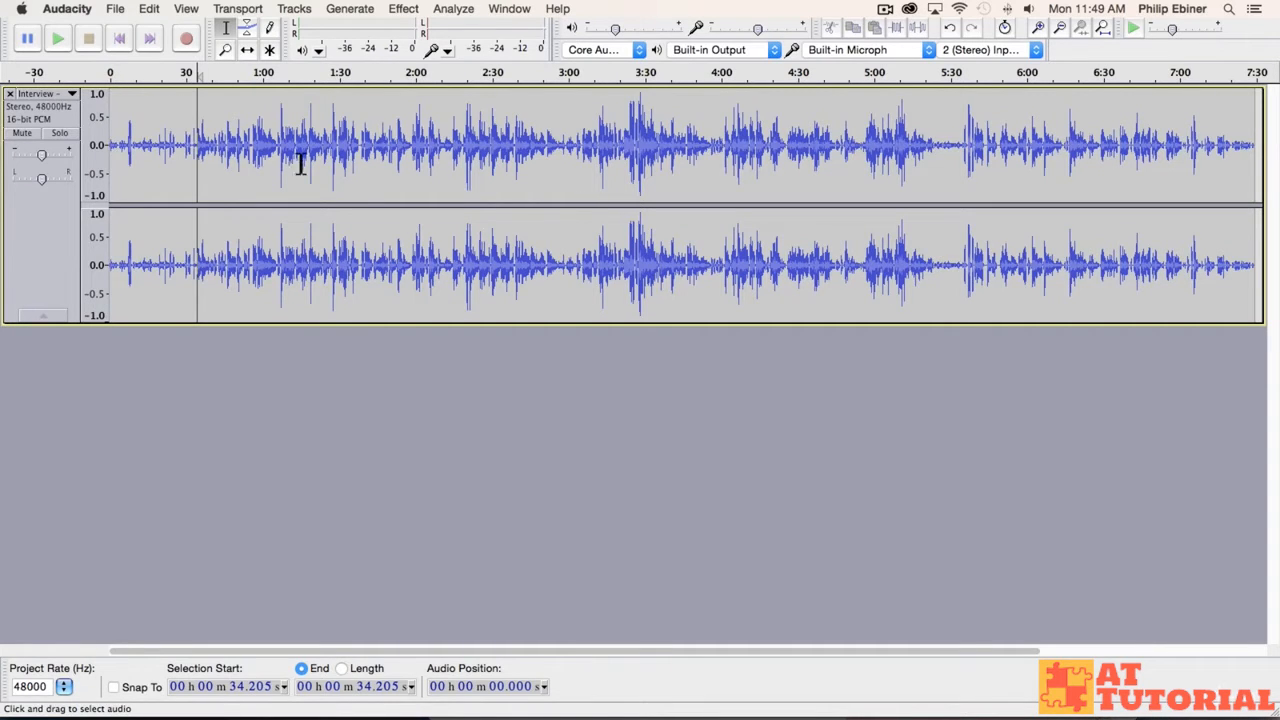
{"action": "left_click", "coordinate": [146, 140]}
{"action": "left_click", "coordinate": [866, 135]}
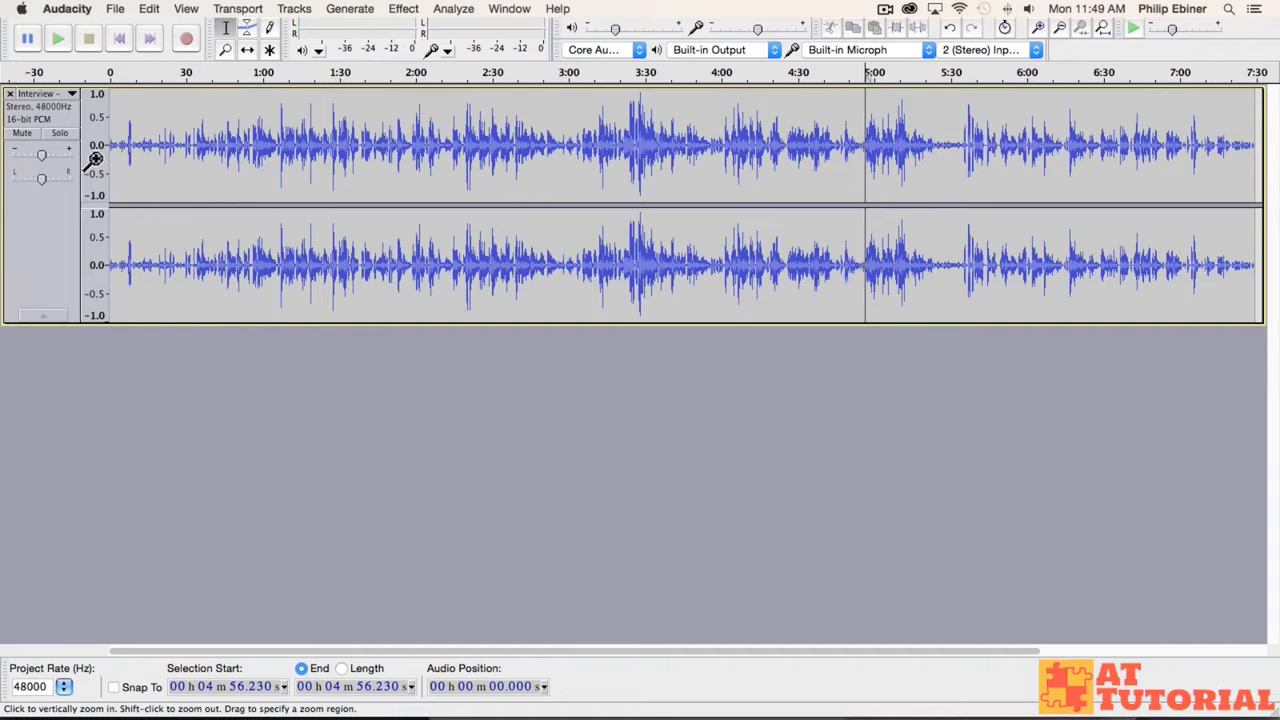
{"action": "left_click", "coordinate": [137, 138]}
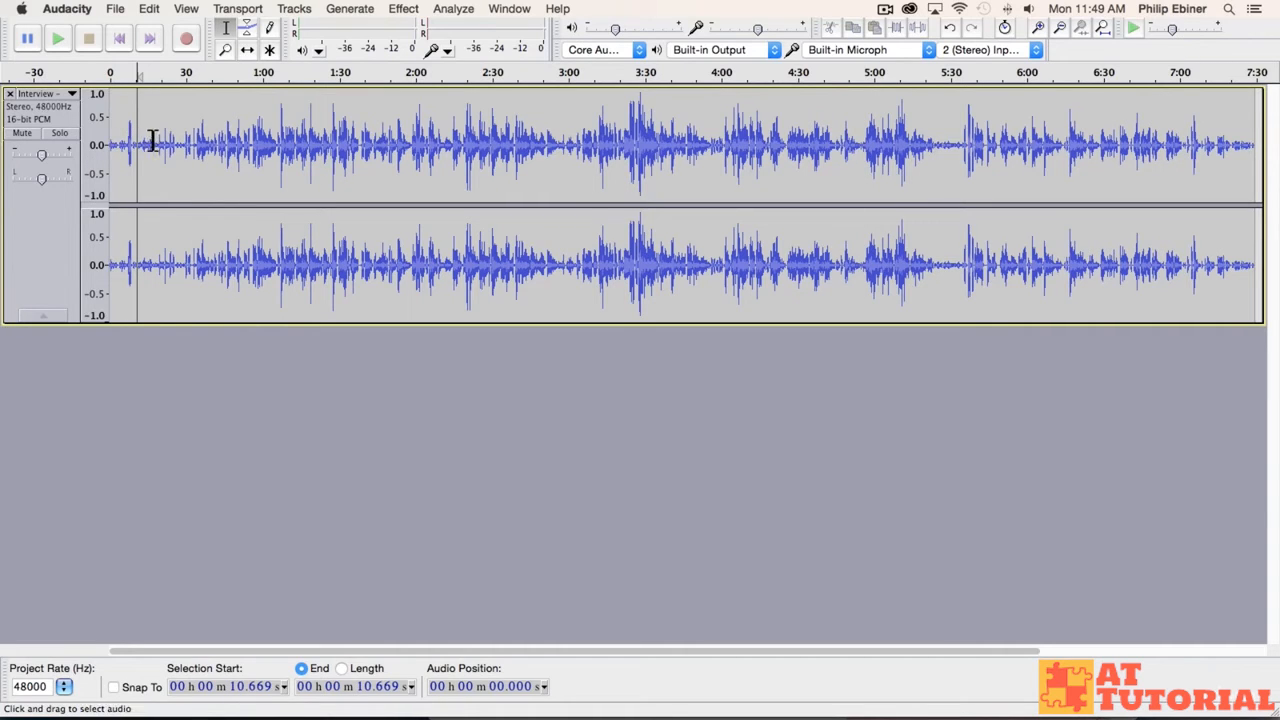
{"action": "key", "text": "space"}
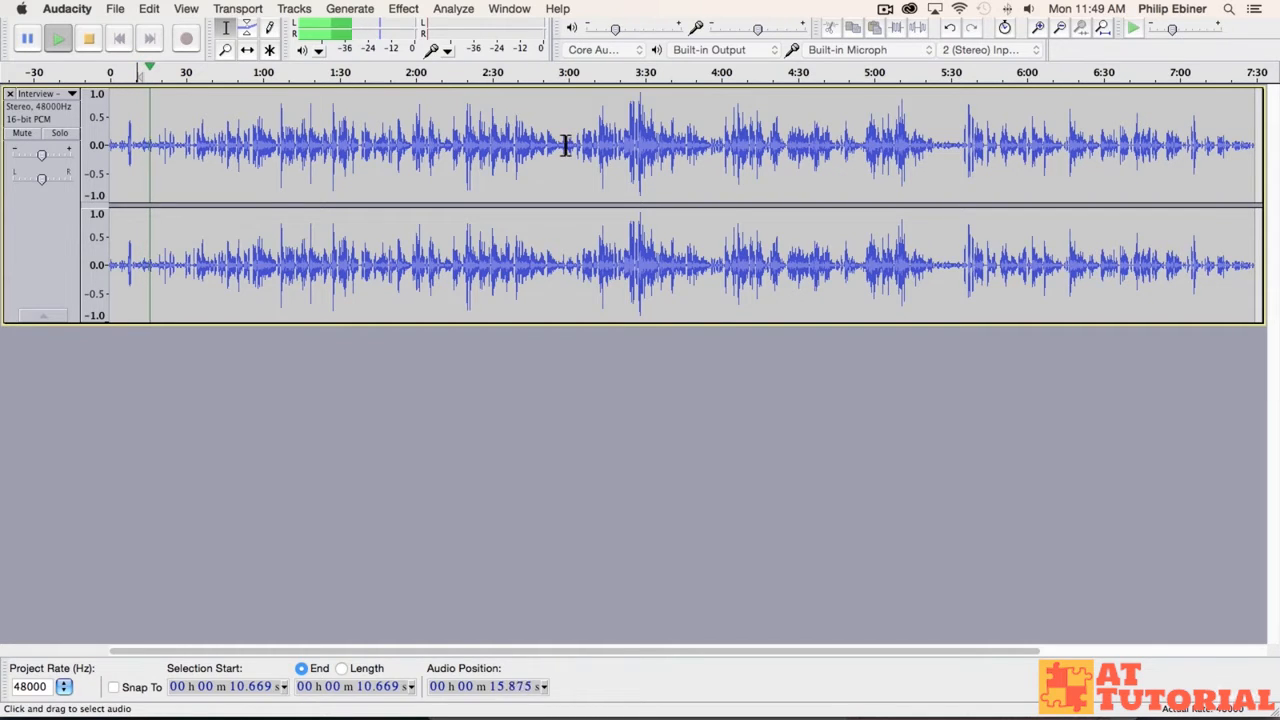
{"action": "key", "text": "space"}
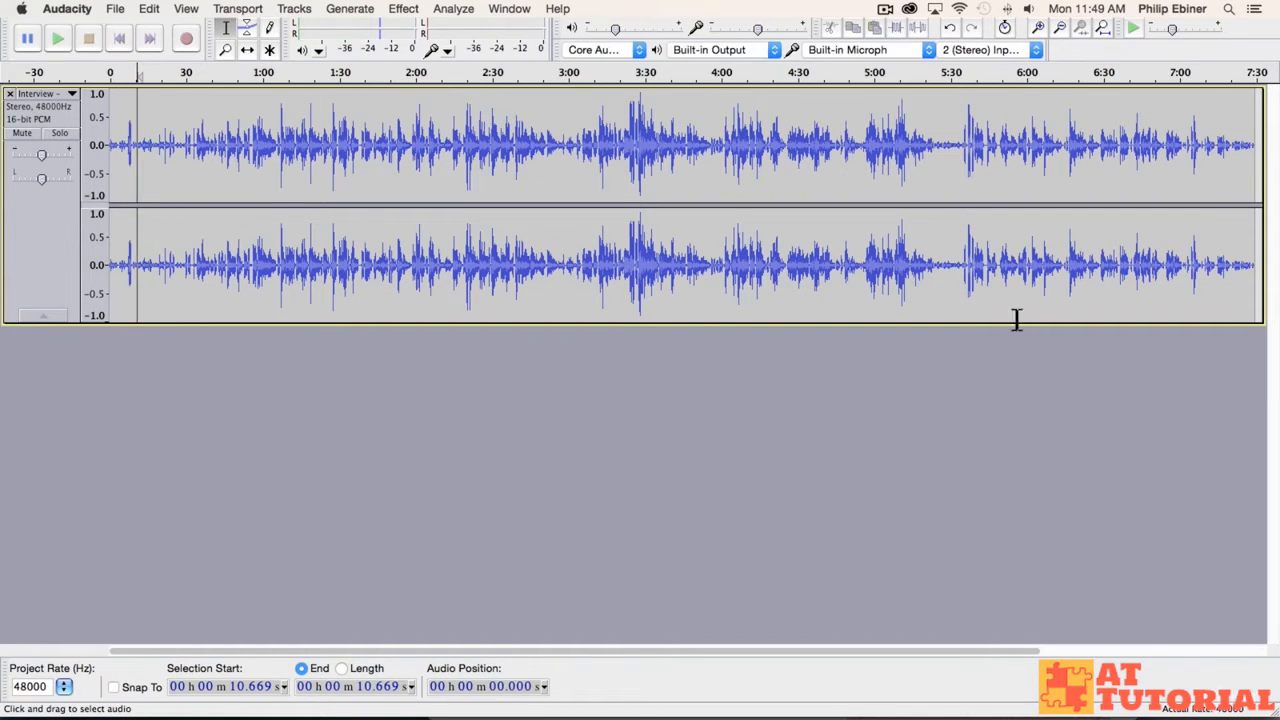
Play the interview from about 1:35 through the following pause to check for a speech-free stretch
{"action": "left_click", "coordinate": [226, 49]}
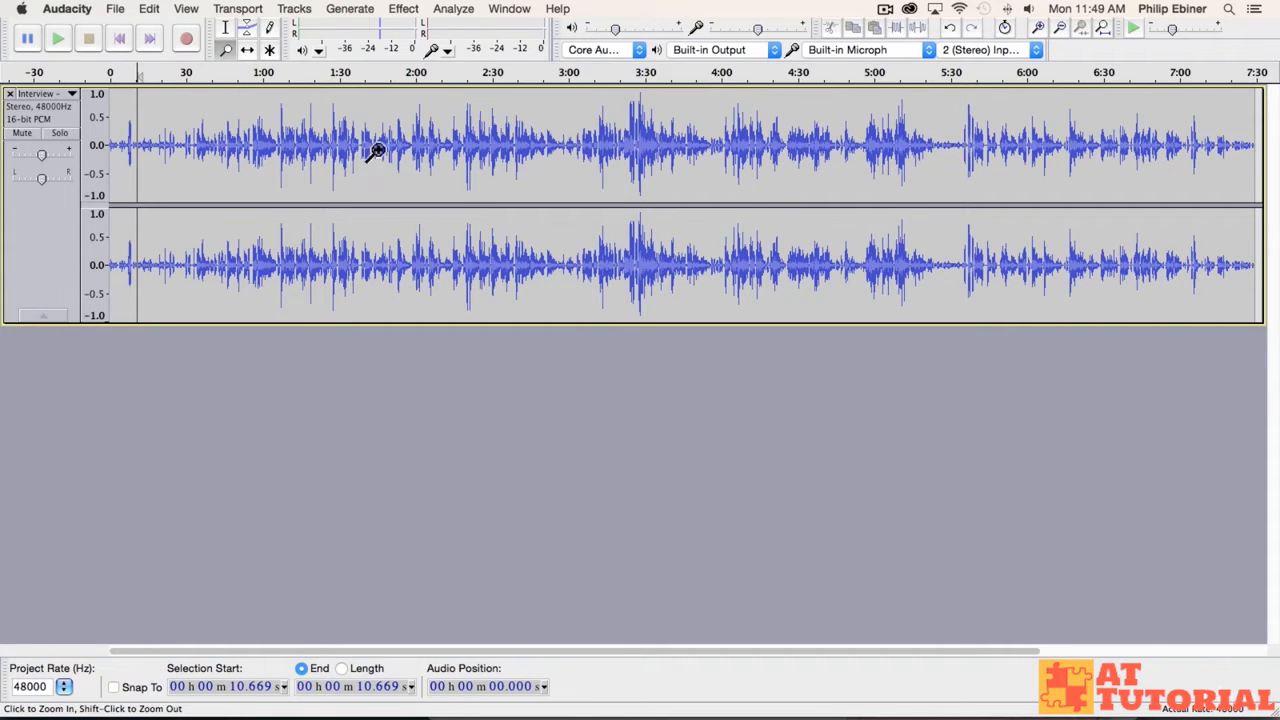
{"action": "left_click", "coordinate": [361, 145]}
{"action": "left_click", "coordinate": [350, 146]}
{"action": "left_click", "coordinate": [341, 145]}
{"action": "left_click", "coordinate": [371, 137]}
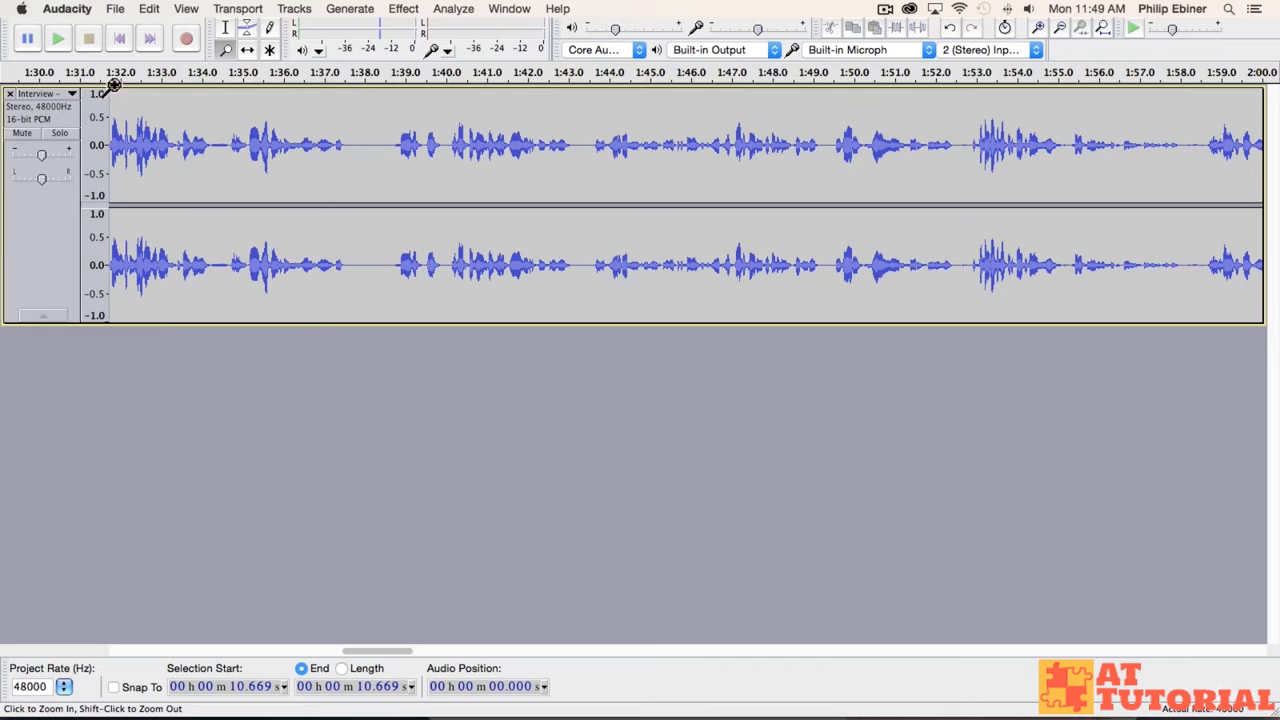
{"action": "left_click", "coordinate": [226, 30]}
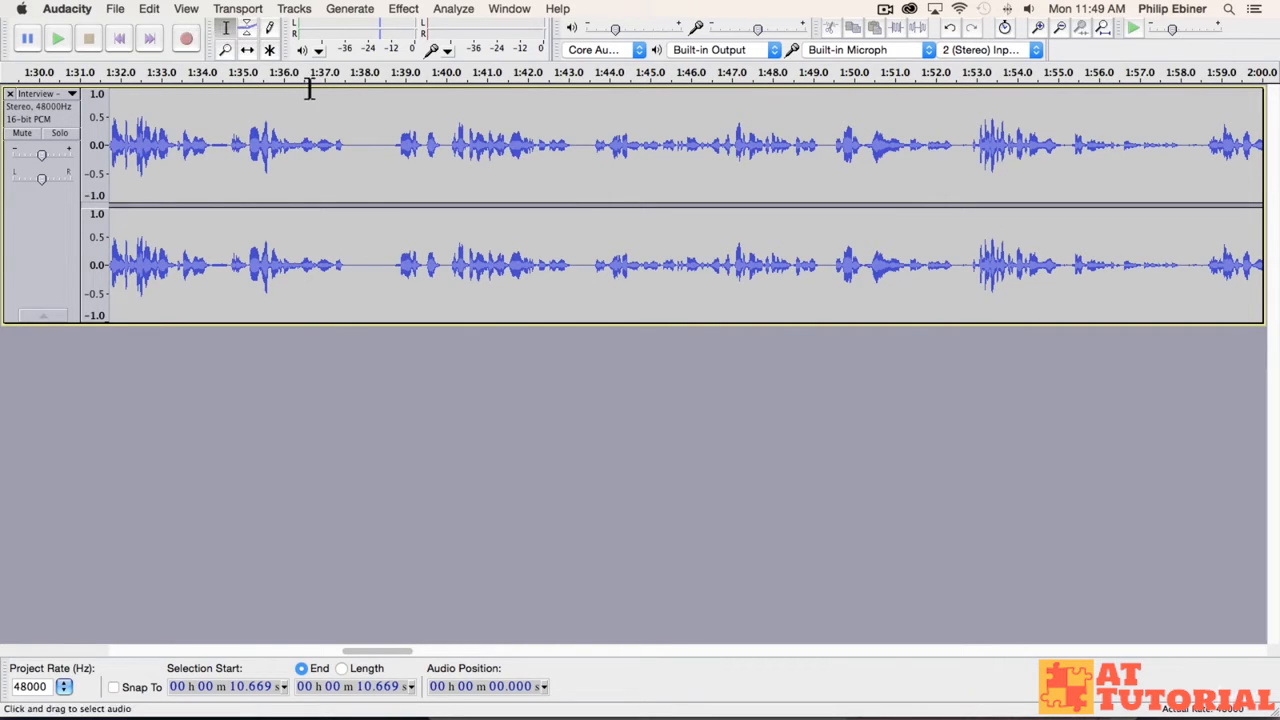
{"action": "left_click", "coordinate": [243, 140]}
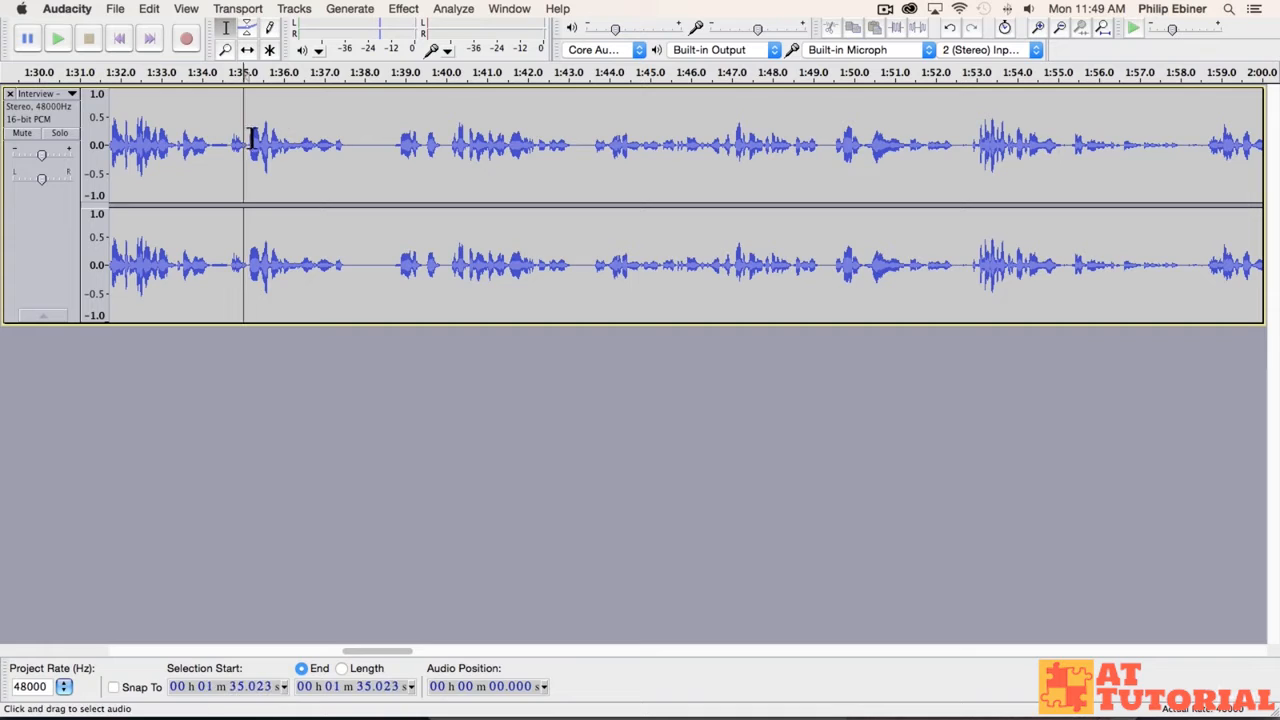
{"action": "key", "text": "space"}
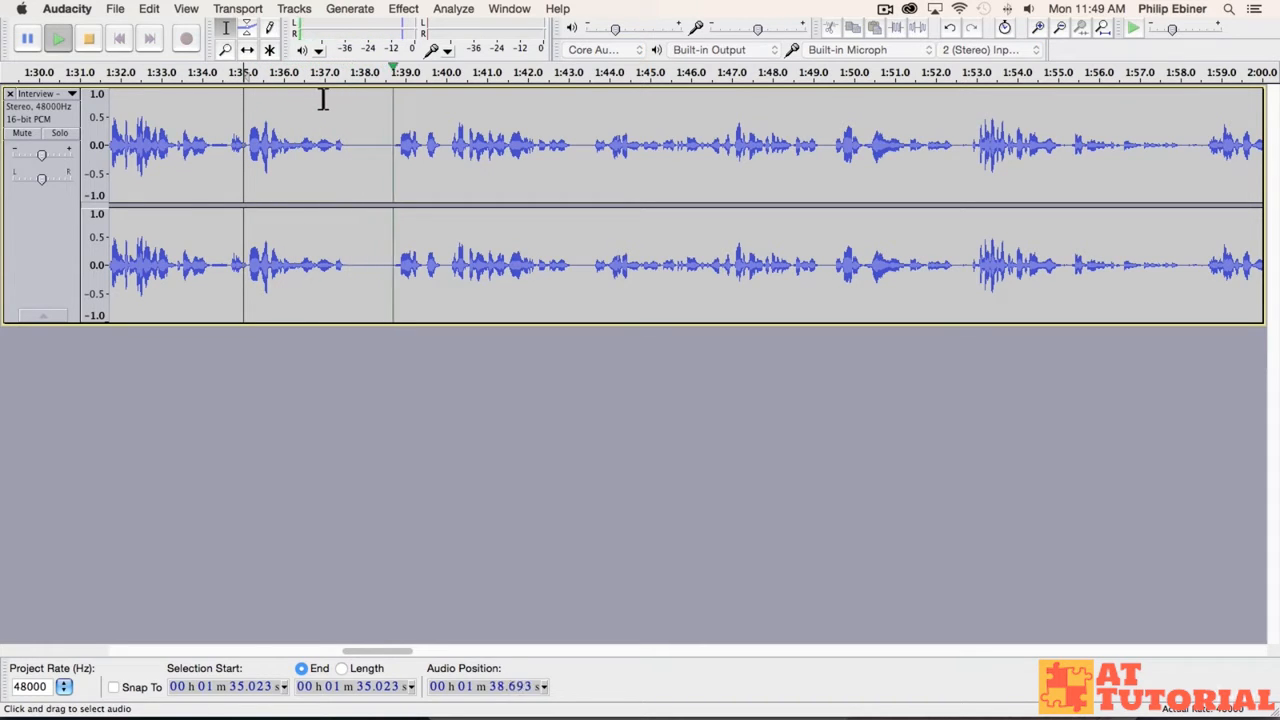
{"action": "key", "text": "space"}
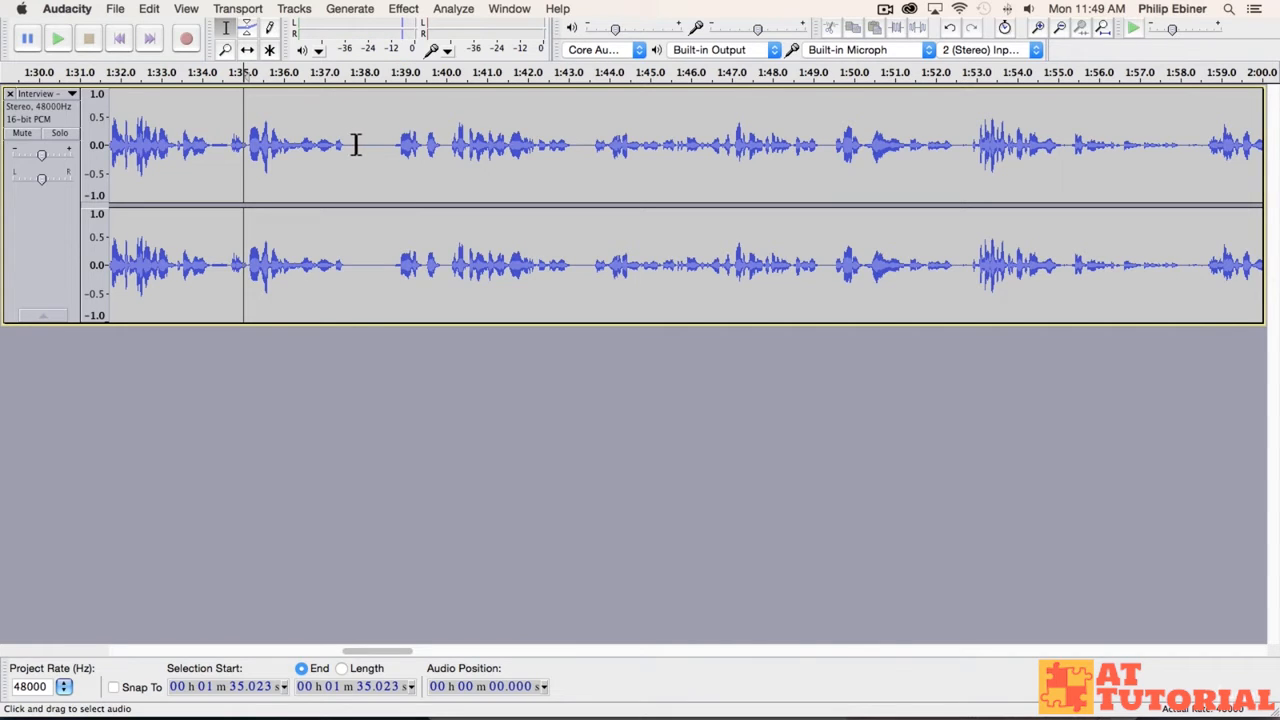
Select the pause from about 1:37.6 to 1:38.7 and play only that range
{"action": "left_click_drag", "start_coordinate": [354, 145], "coordinate": [391, 137]}
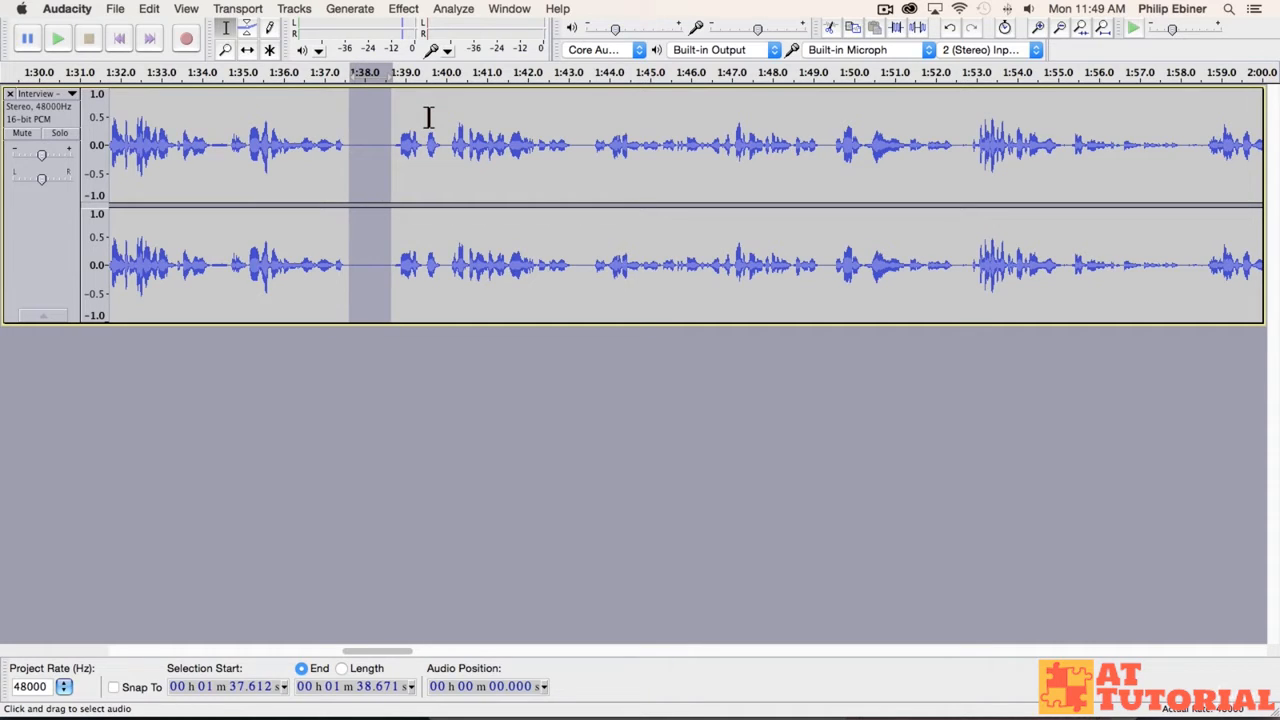
{"action": "key", "text": "space"}
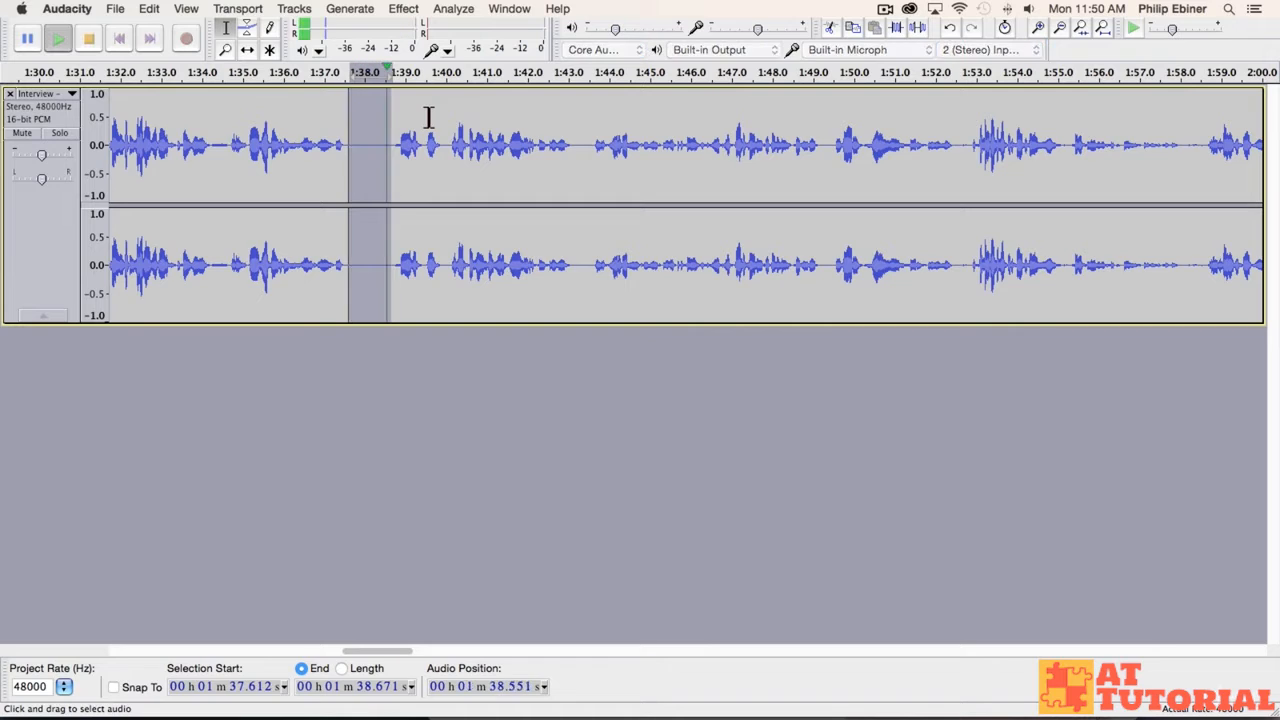
{"action": "key", "text": "space"}
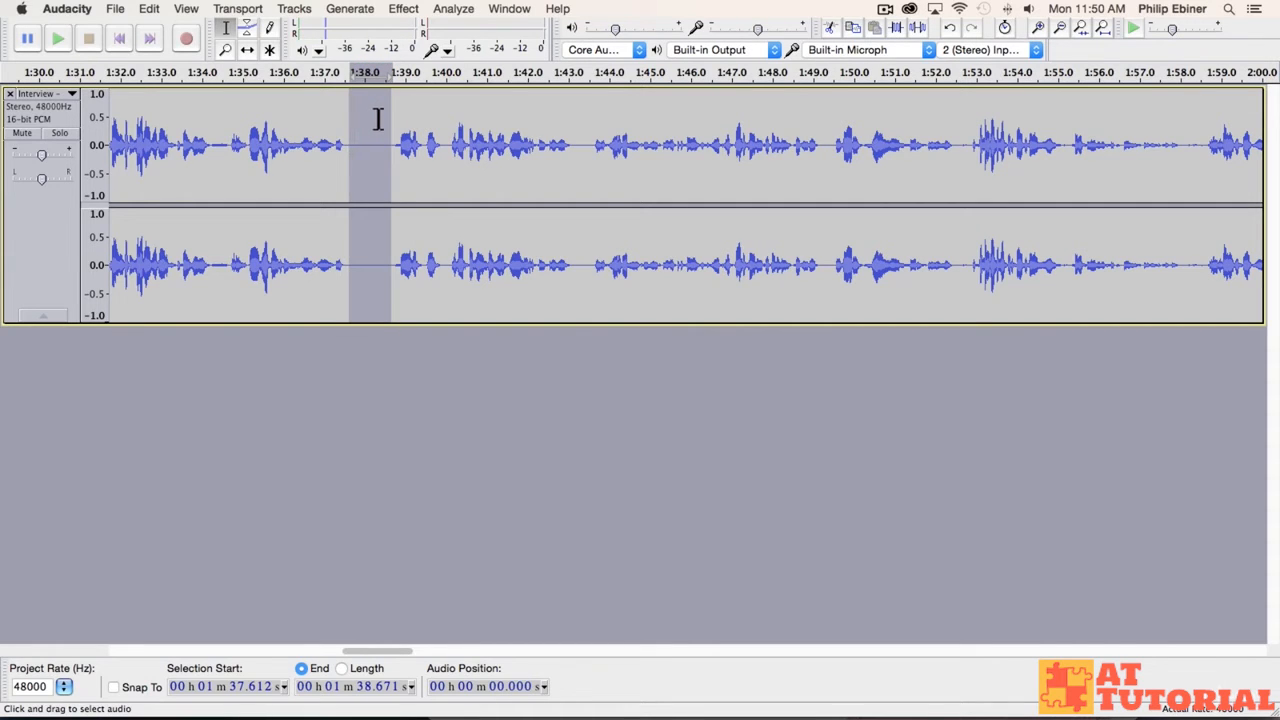
Raise the computer's volume and play a narrower part of the pause, from about 1:37.8 to 1:38.6
{"action": "left_click", "coordinate": [226, 49]}
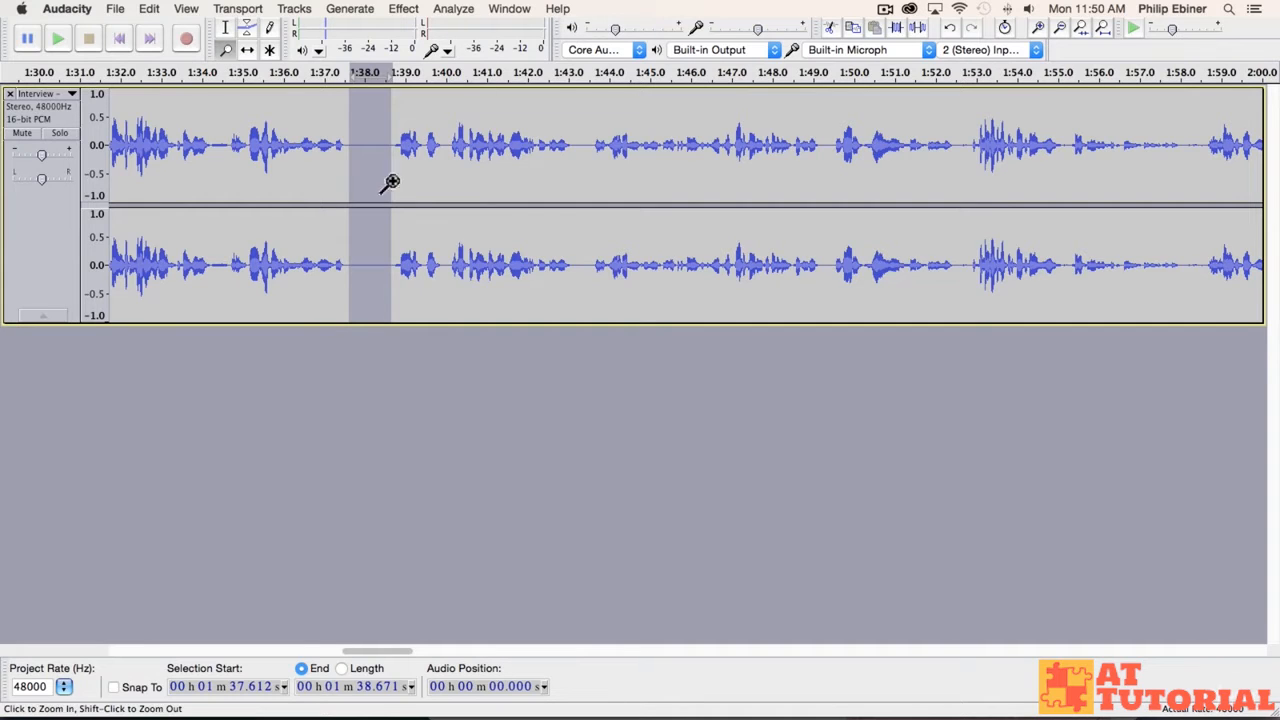
{"action": "left_click", "coordinate": [378, 184]}
{"action": "left_click", "coordinate": [378, 161]}
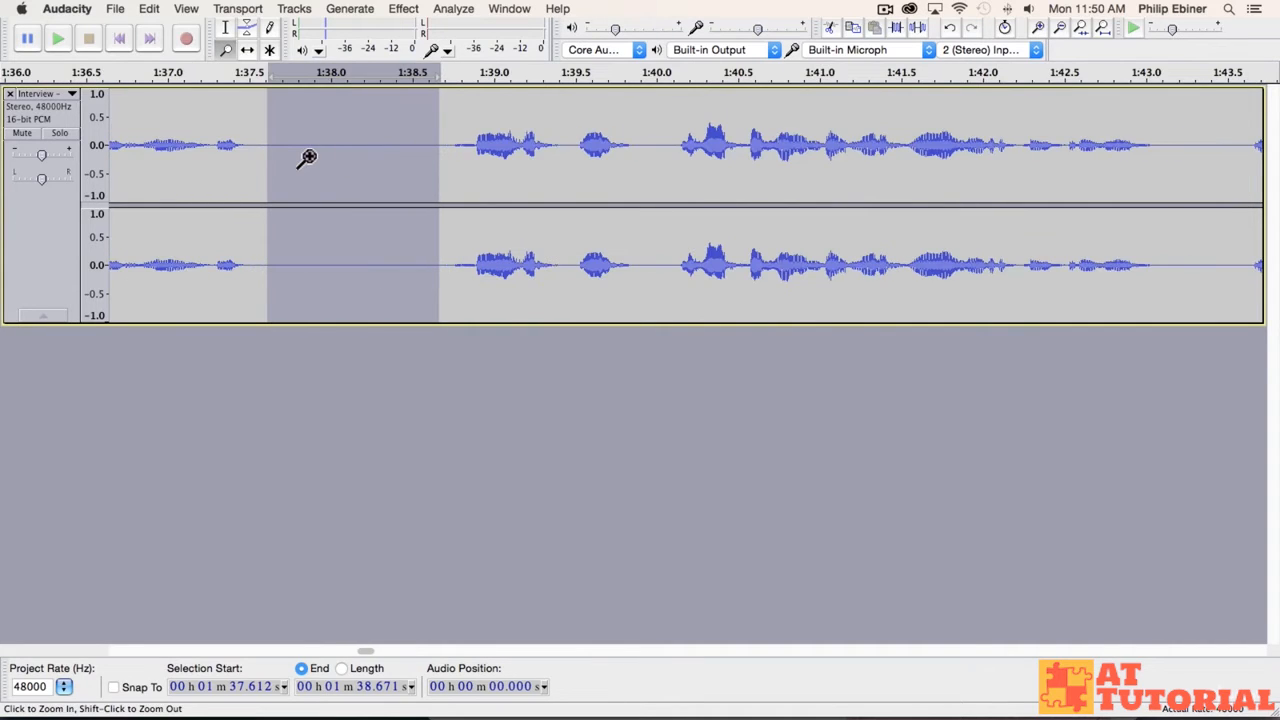
{"action": "key", "text": "XF86AudioRaiseVolume"}
{"action": "key", "text": "XF86AudioRaiseVolume"}
{"action": "key", "text": "XF86AudioRaiseVolume"}
{"action": "key", "text": "XF86AudioRaiseVolume"}
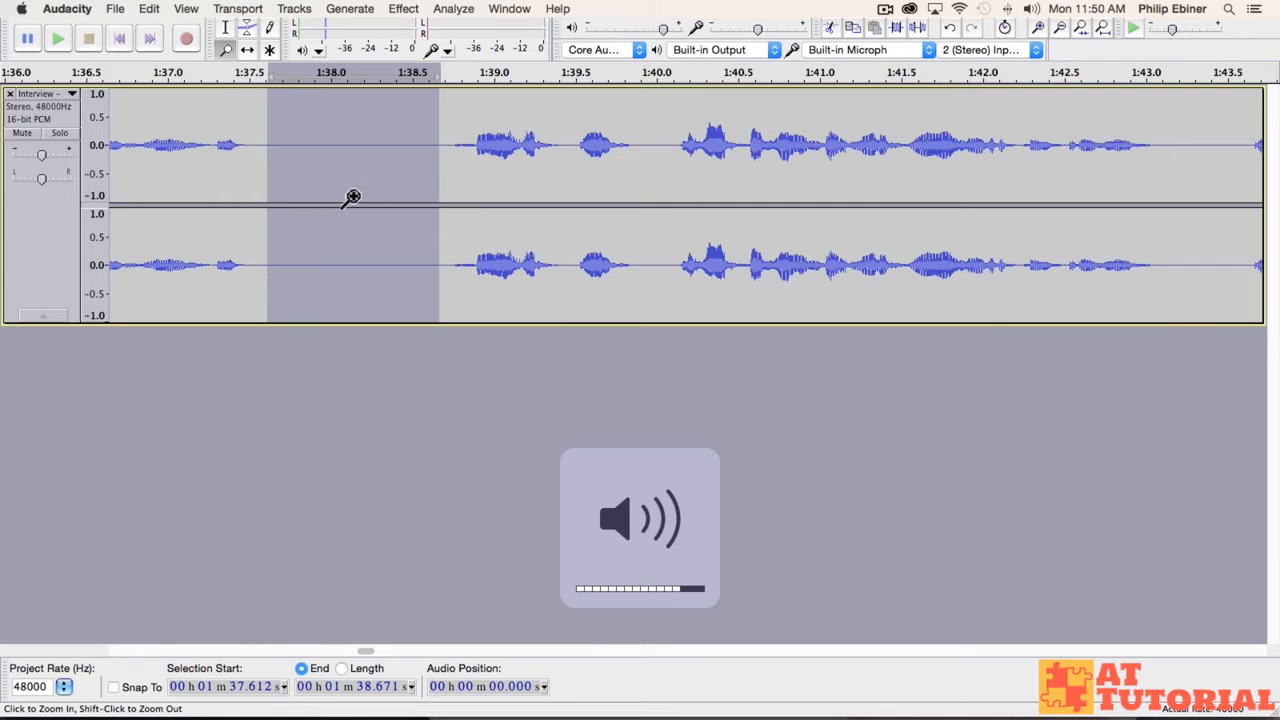
{"action": "left_click", "coordinate": [226, 27]}
{"action": "left_click", "coordinate": [300, 133]}
{"action": "left_click_drag", "start_coordinate": [263, 134], "coordinate": [430, 132]}
{"action": "key", "text": "space"}
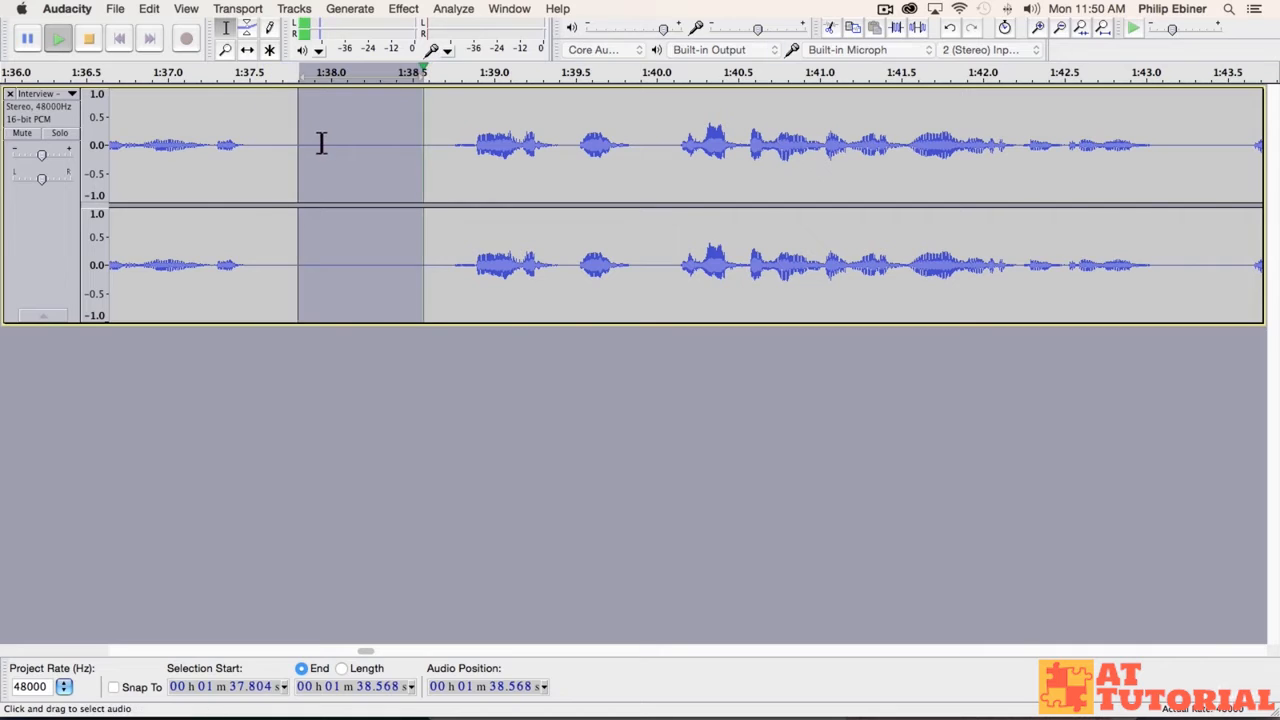
Select pure background noise from about 1:37.93 to 1:38.55 and capture it as the noise profile in Noise Removal
{"action": "left_click_drag", "start_coordinate": [319, 143], "coordinate": [418, 140]}
{"action": "key", "text": "space"}
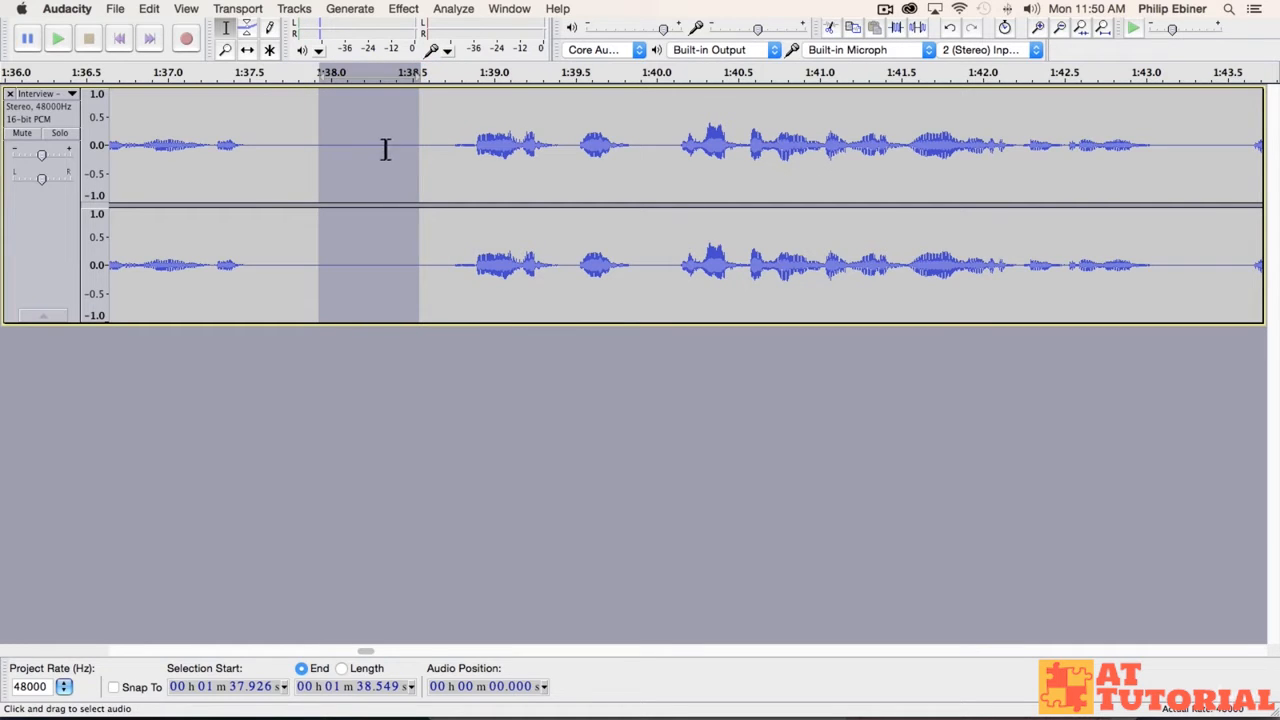
{"action": "left_click", "coordinate": [403, 9]}
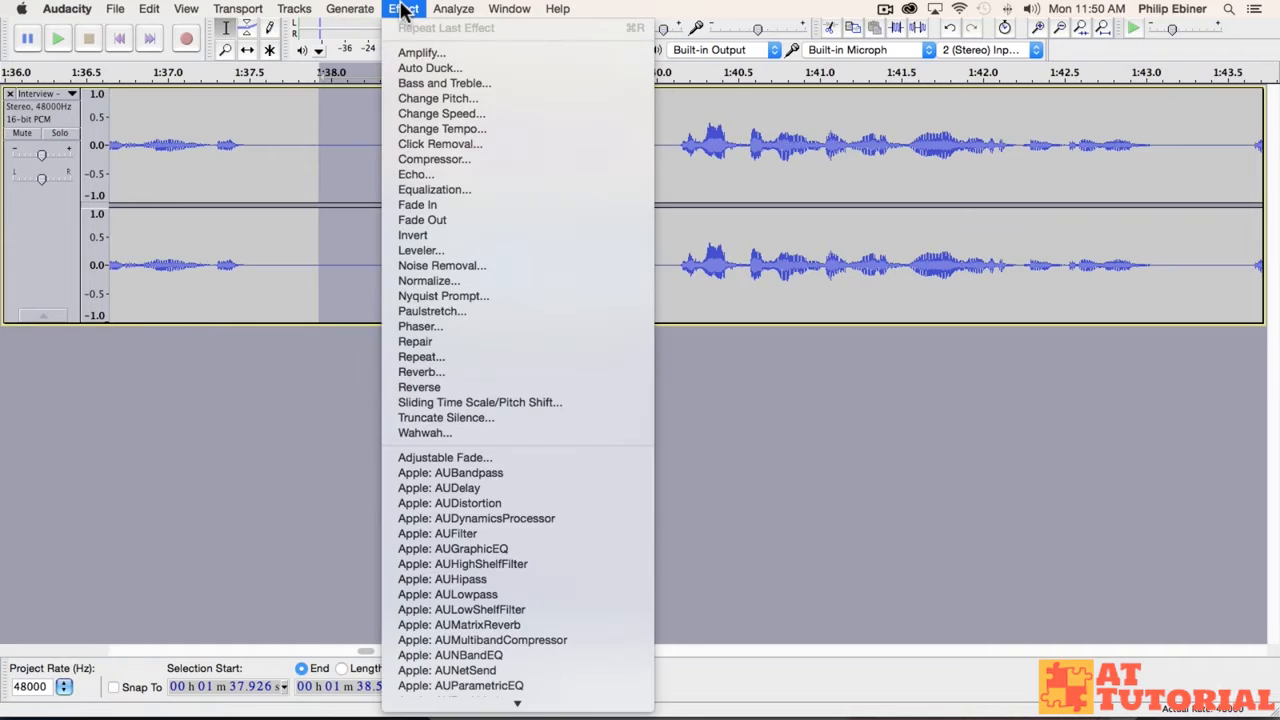
{"action": "left_click", "coordinate": [480, 265]}
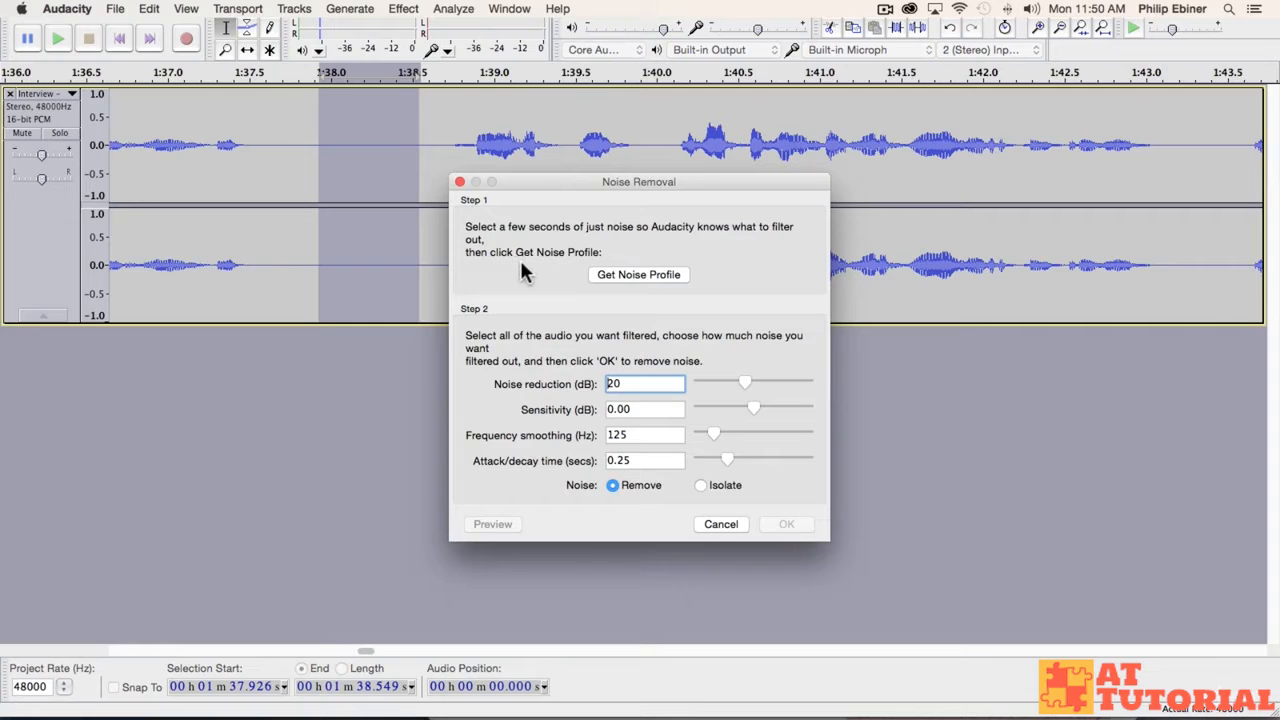
{"action": "left_click", "coordinate": [650, 278]}
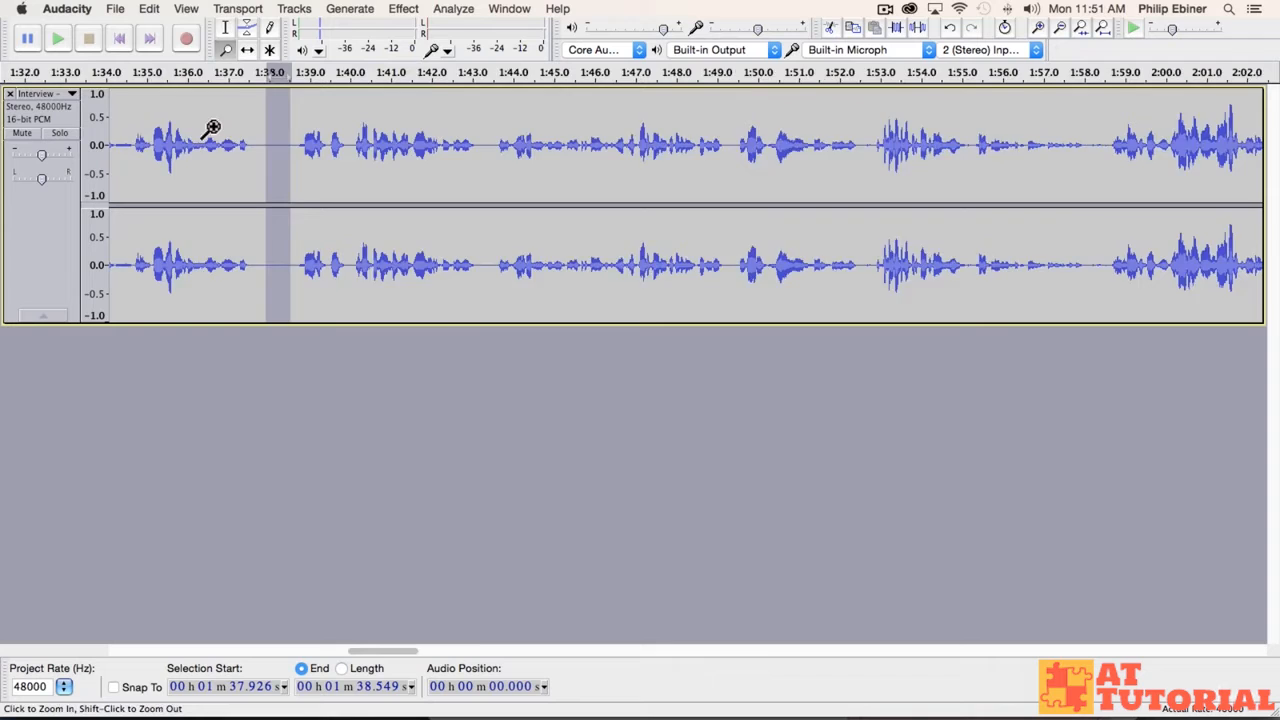
Select the entire interview track and apply Noise Removal with 20 dB reduction, 0.00 dB sensitivity, 125 Hz smoothing and 0.25 s attack/decay time
{"action": "left_click", "coordinate": [205, 131], "text": "shift"}
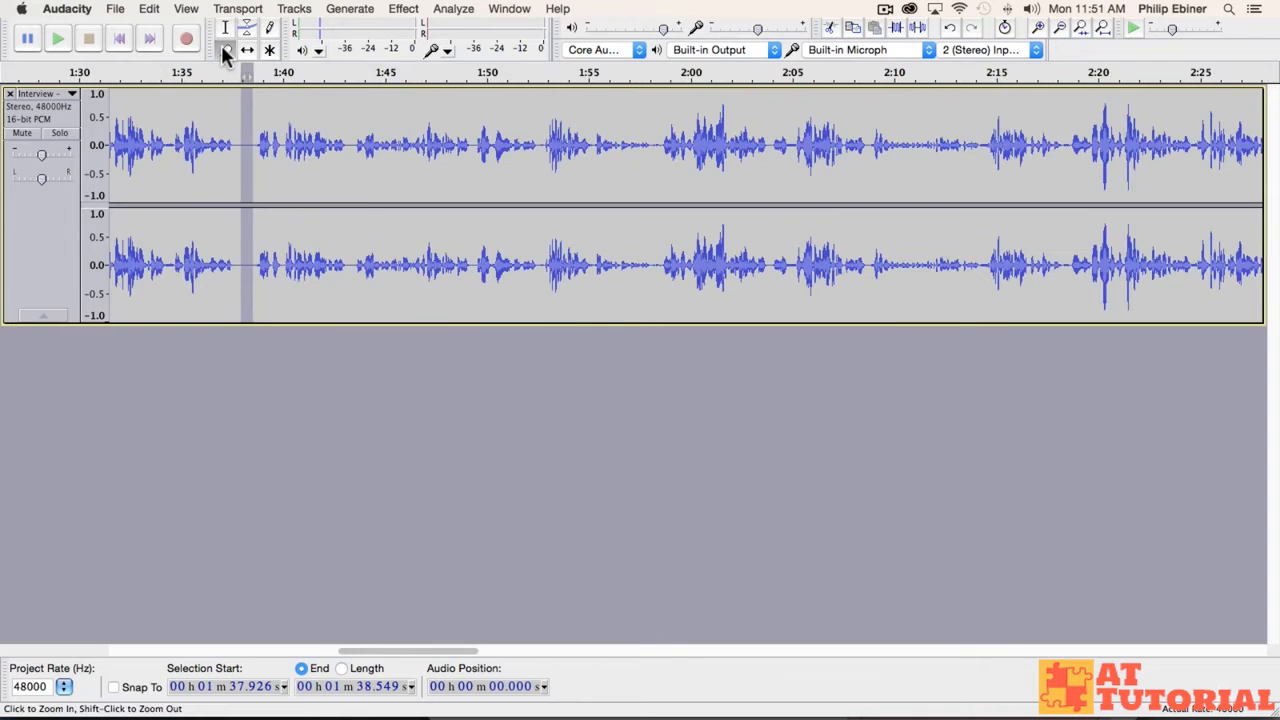
{"action": "left_click", "coordinate": [202, 176], "text": "shift"}
{"action": "left_click", "coordinate": [205, 170], "text": "shift"}
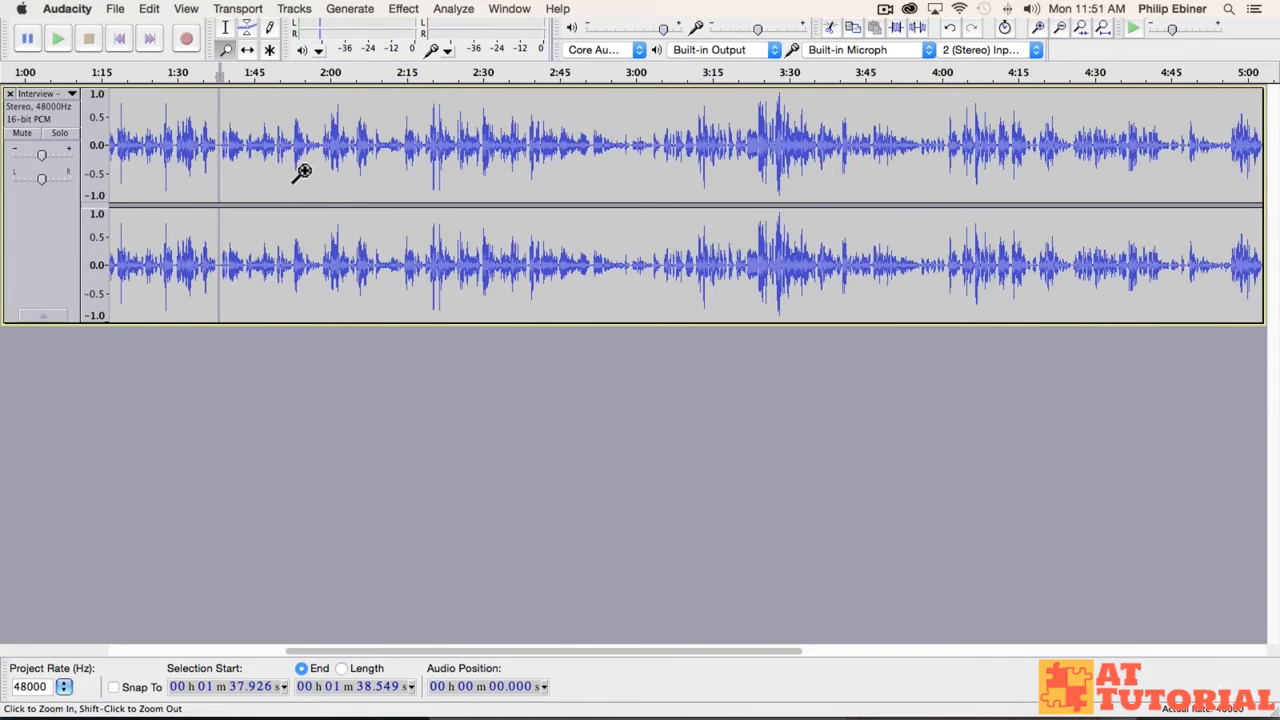
{"action": "left_click", "coordinate": [295, 172], "text": "shift"}
{"action": "left_click", "coordinate": [225, 27]}
{"action": "left_click", "coordinate": [135, 150]}
{"action": "left_click", "coordinate": [40, 110]}
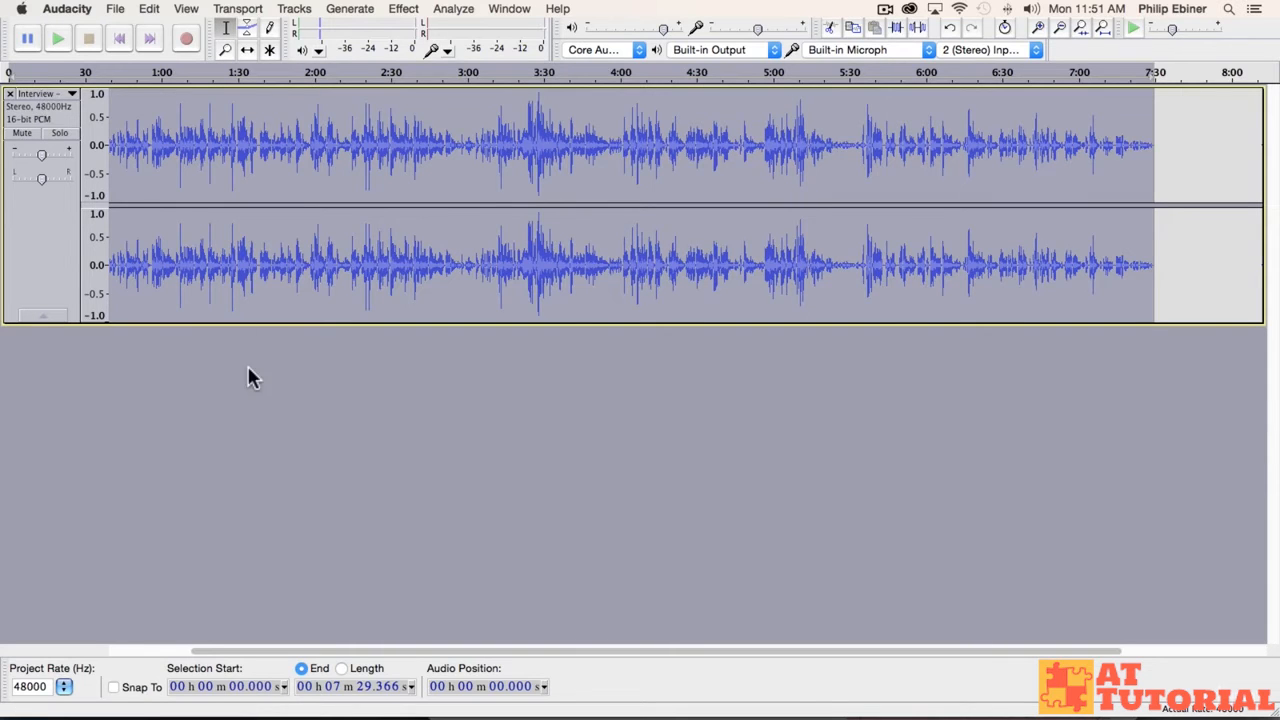
{"action": "left_click", "coordinate": [248, 368]}
{"action": "left_click", "coordinate": [29, 105]}
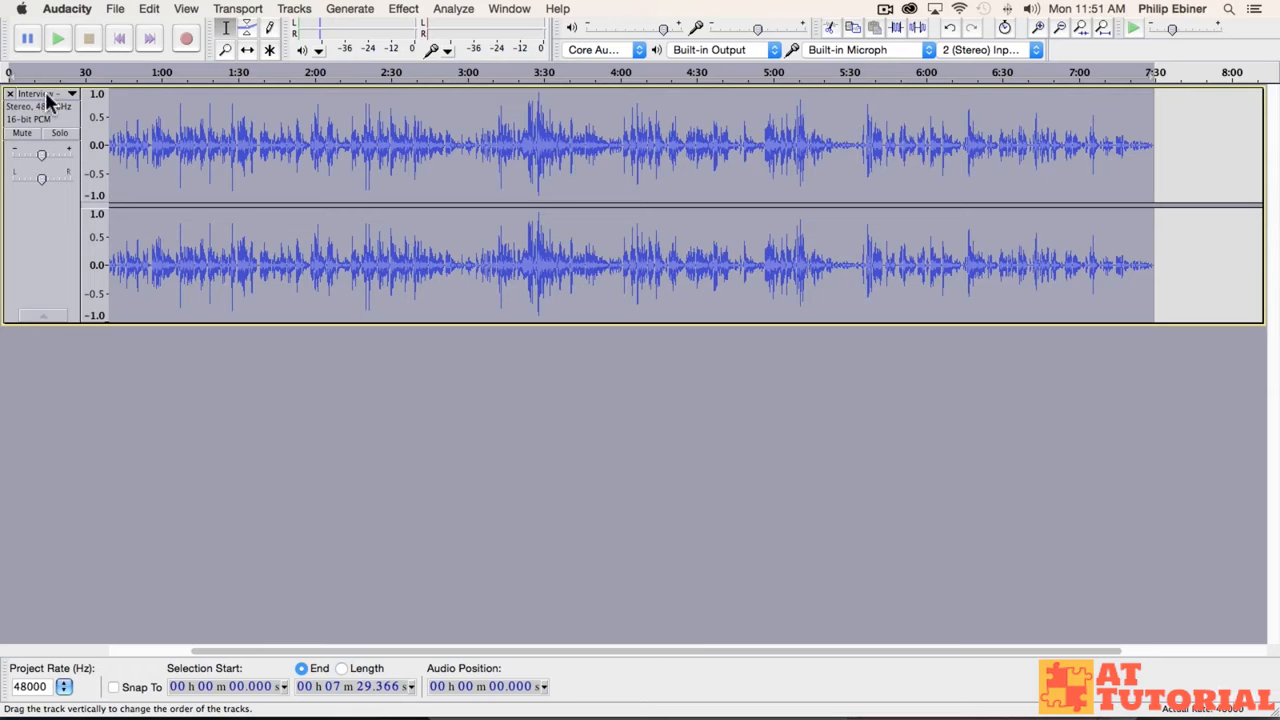
{"action": "left_click", "coordinate": [403, 9]}
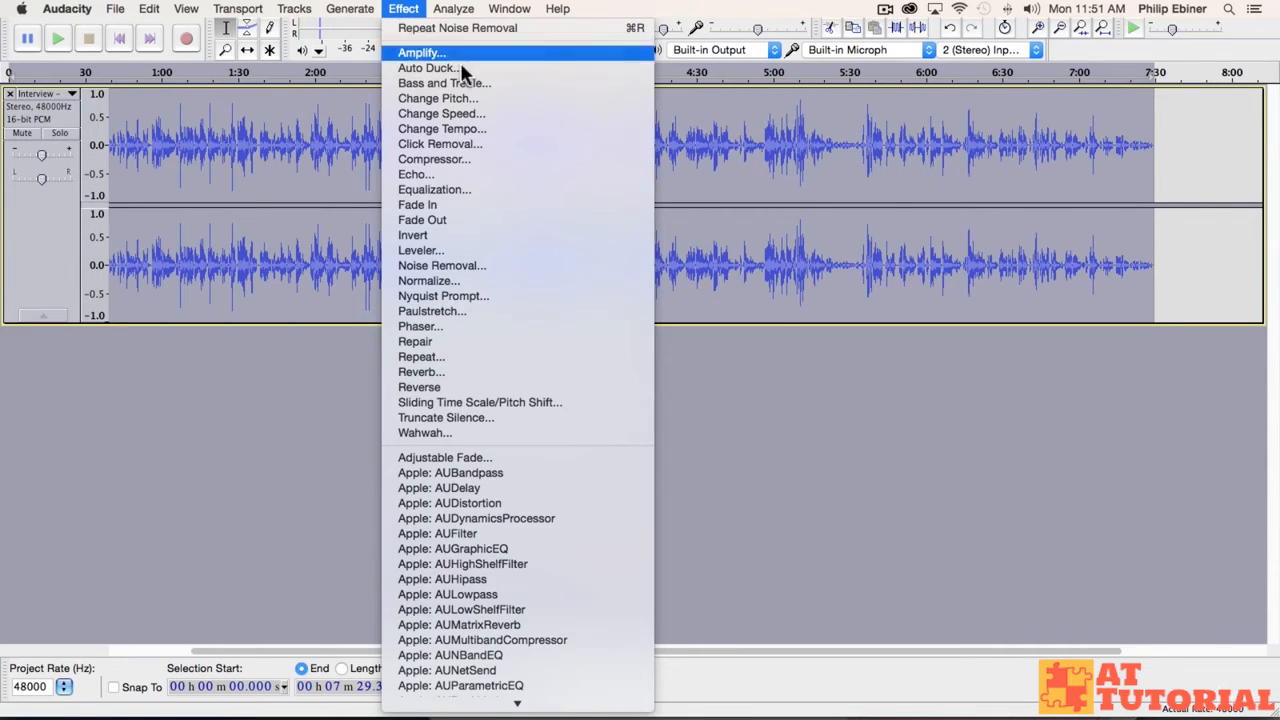
{"action": "left_click", "coordinate": [468, 265]}
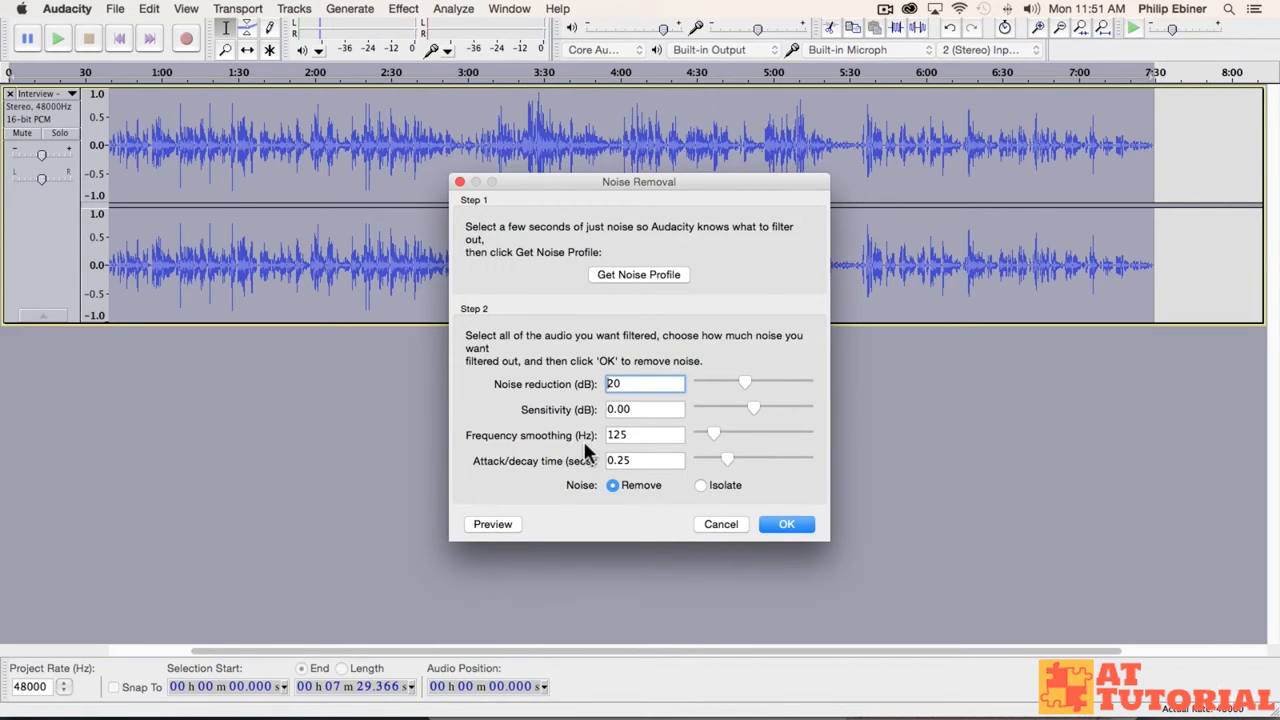
{"action": "left_click", "coordinate": [801, 527]}
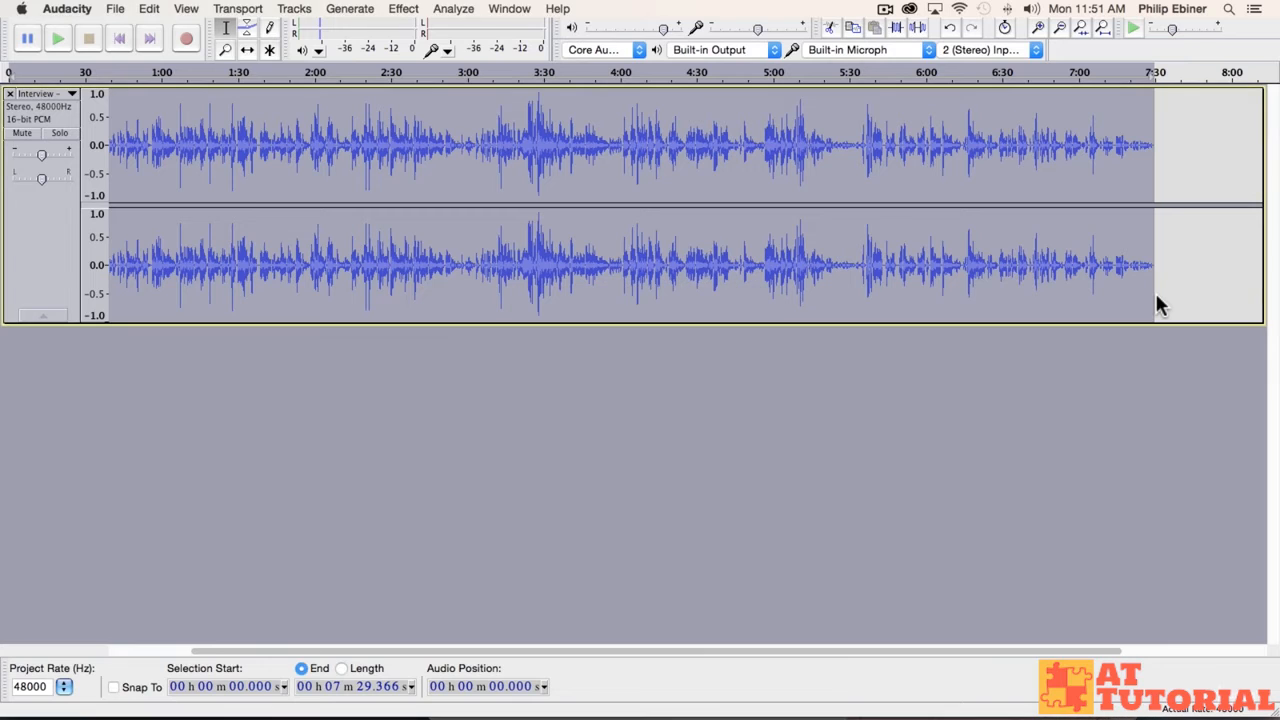
Play the filtered interview from about 2:18.6 to check the noise removal, and reposition the cursor at about 3:32
{"action": "left_click", "coordinate": [362, 120]}
{"action": "key", "text": "space"}
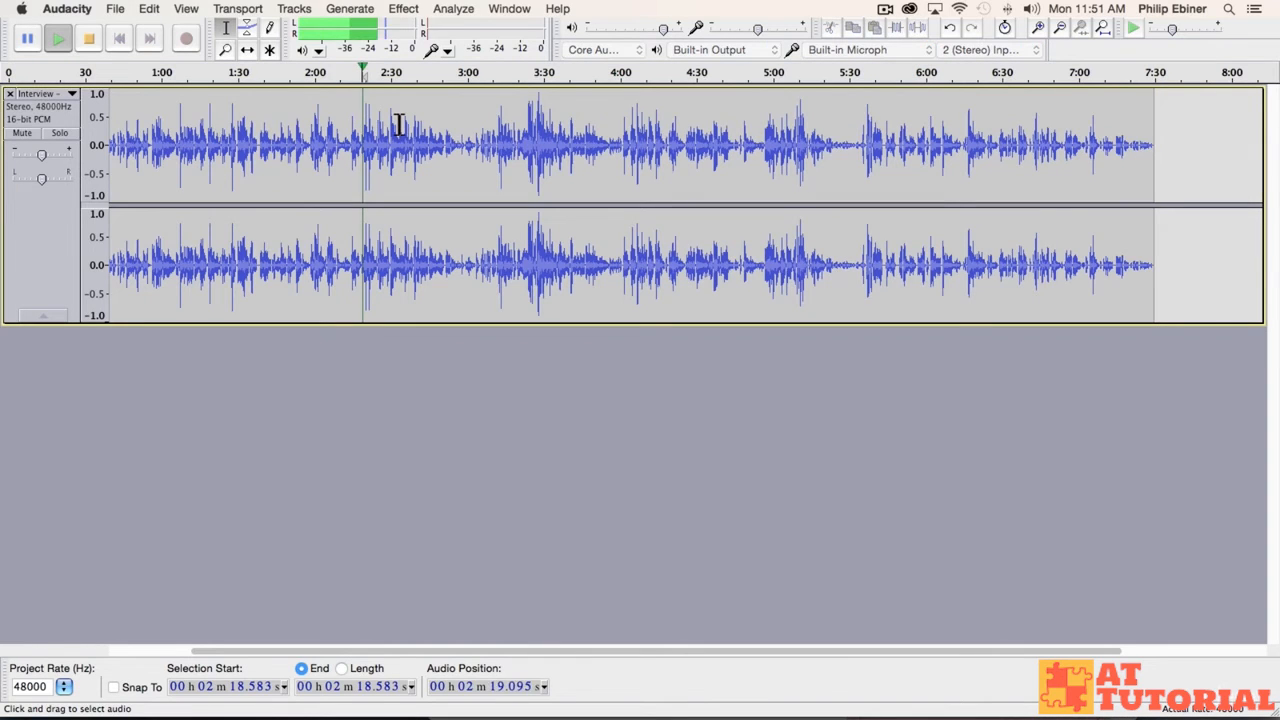
{"action": "left_click", "coordinate": [550, 148]}
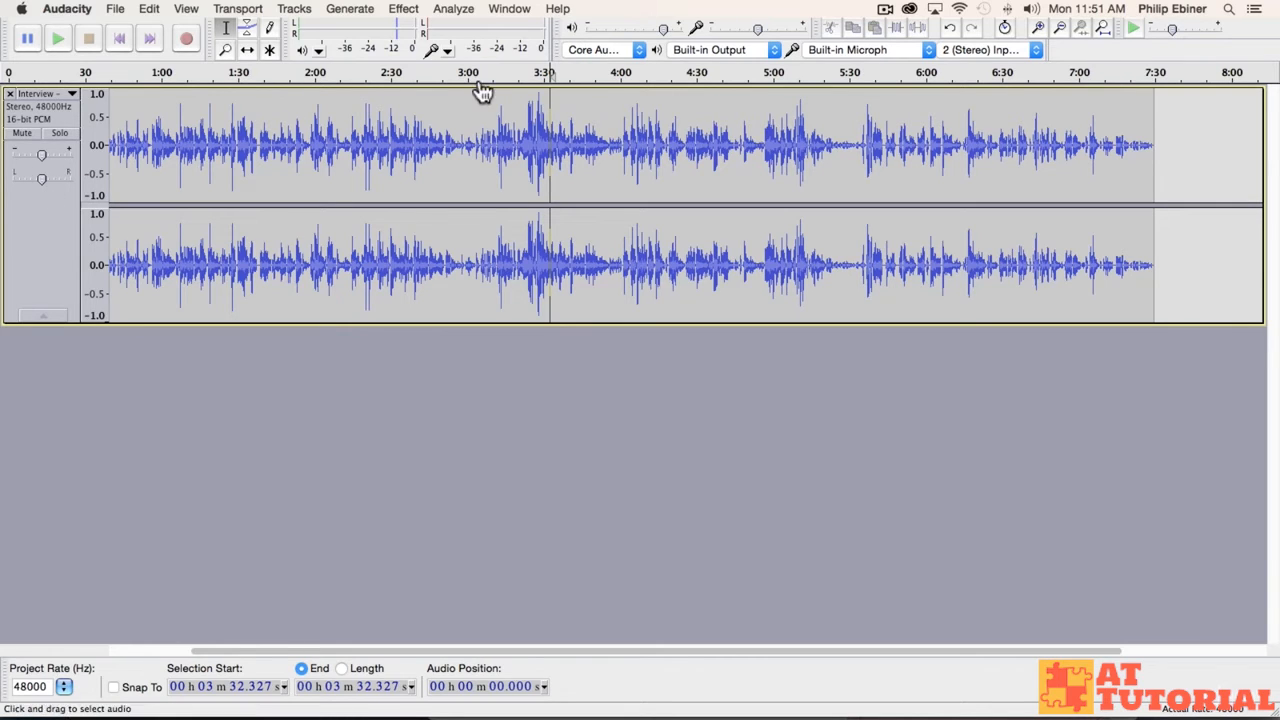
Select the short passage containing speech from about 1:38.5 to 1:40.1 and capture it as the noise profile in Noise Removal
{"action": "left_click", "coordinate": [229, 45]}
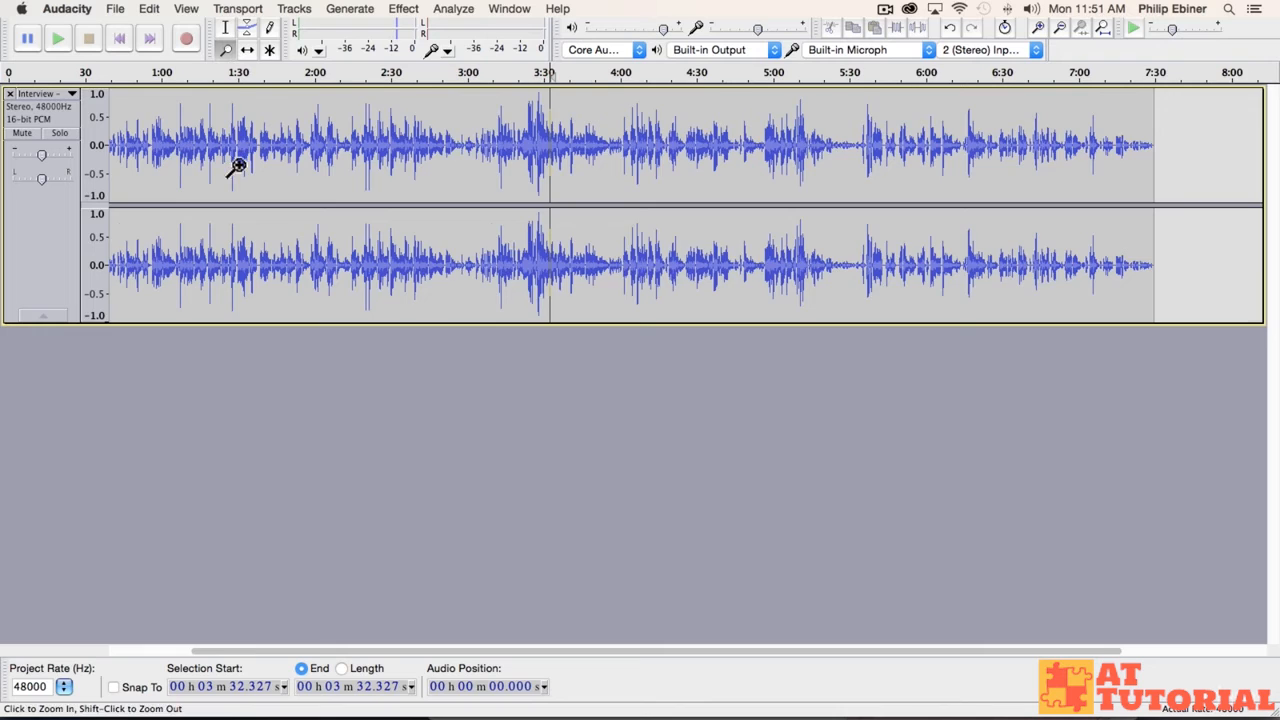
{"action": "left_click", "coordinate": [234, 166]}
{"action": "left_click", "coordinate": [251, 149]}
{"action": "left_click", "coordinate": [328, 139]}
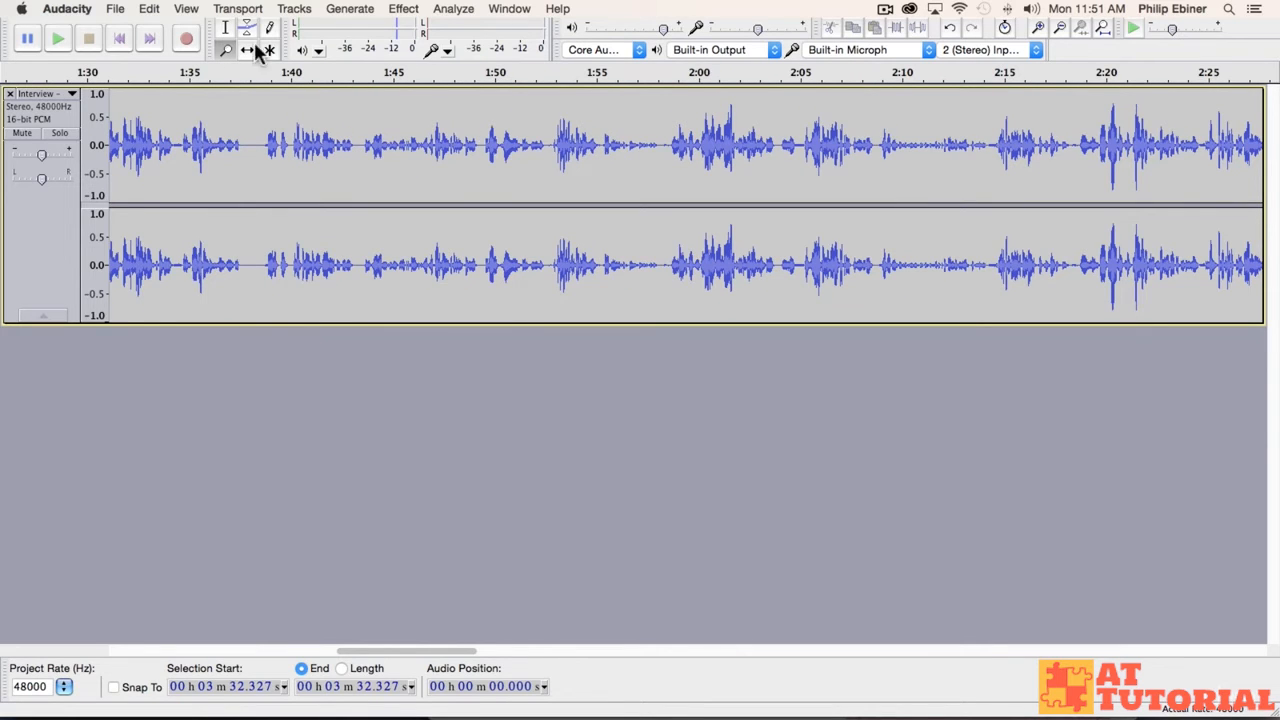
{"action": "left_click", "coordinate": [226, 27]}
{"action": "left_click_drag", "start_coordinate": [259, 135], "coordinate": [292, 140]}
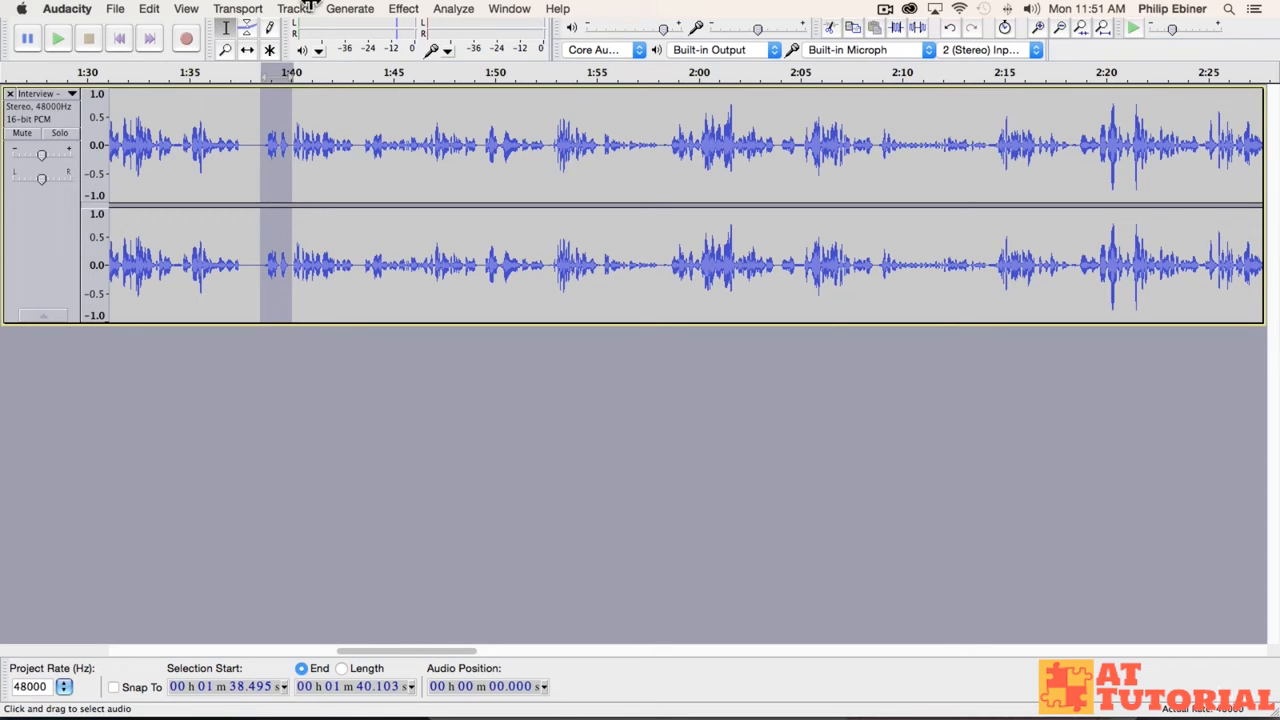
{"action": "left_click", "coordinate": [404, 8]}
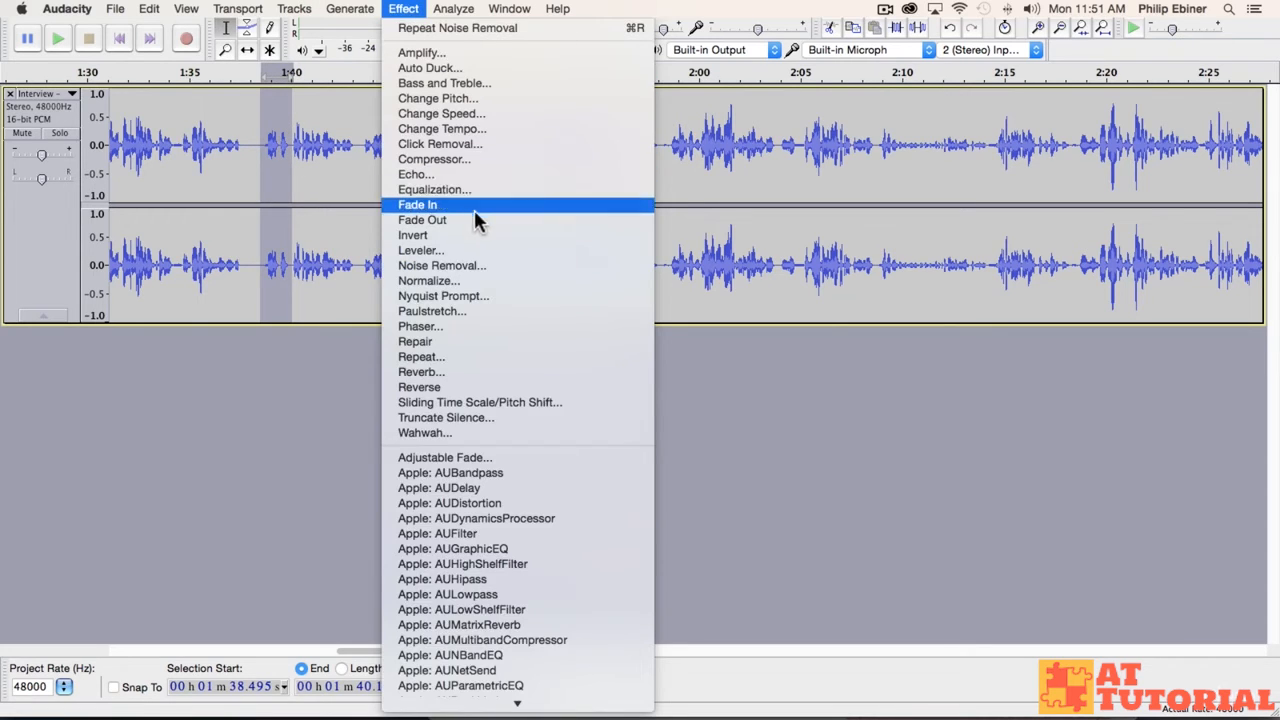
{"action": "left_click", "coordinate": [458, 266]}
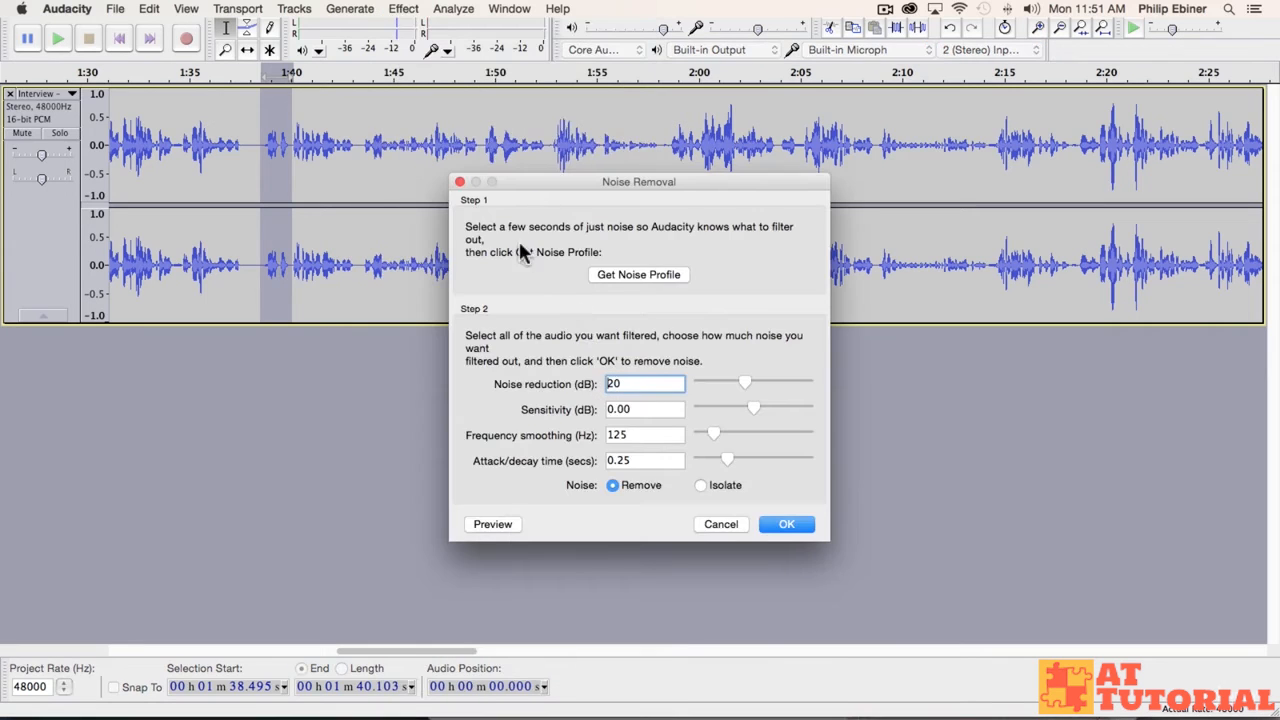
{"action": "left_click", "coordinate": [631, 276]}
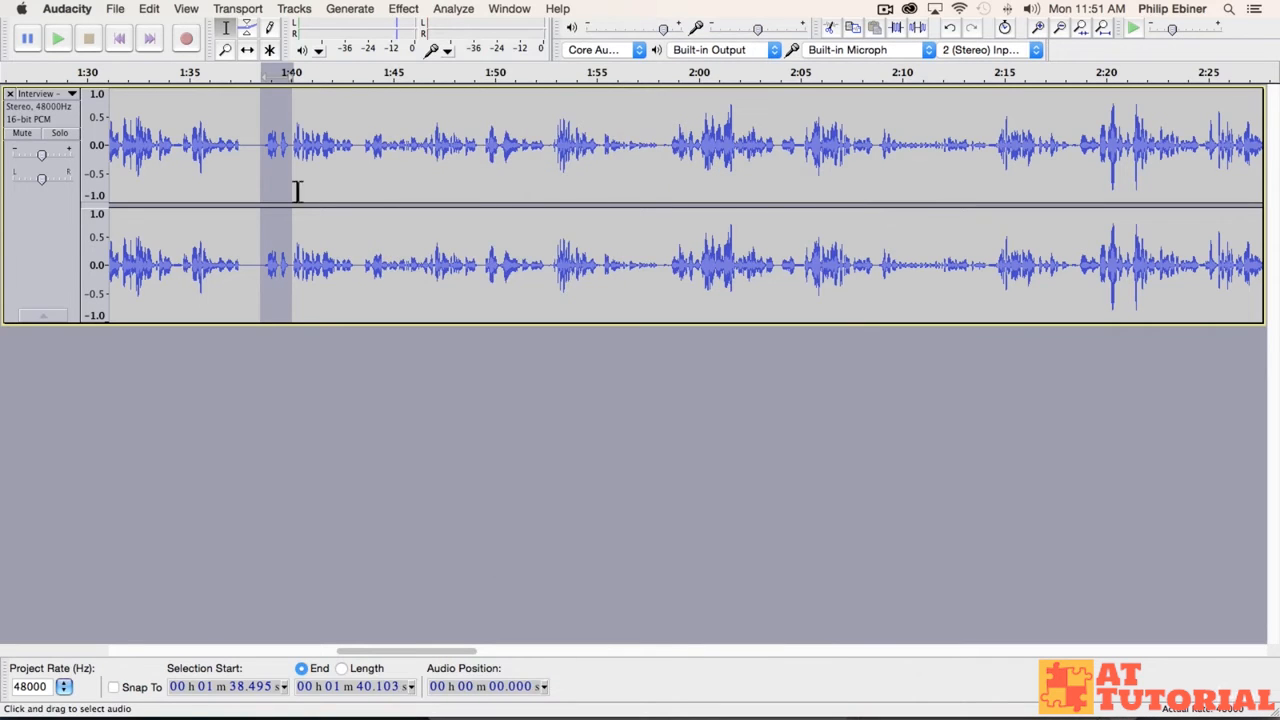
Try Noise Removal on the entire interview track with 20 dB reduction, 0.00 dB sensitivity, 125 Hz smoothing and 0.25 s attack/decay time
{"action": "left_click", "coordinate": [55, 112]}
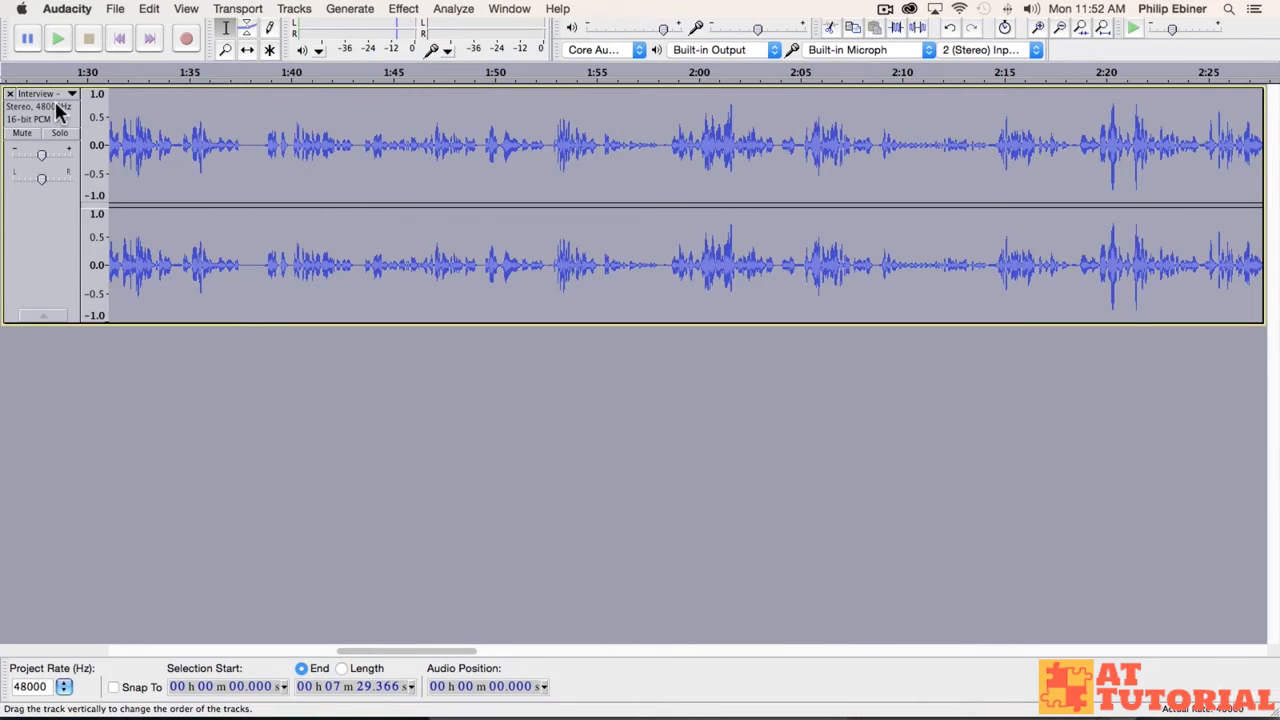
{"action": "left_click", "coordinate": [405, 9]}
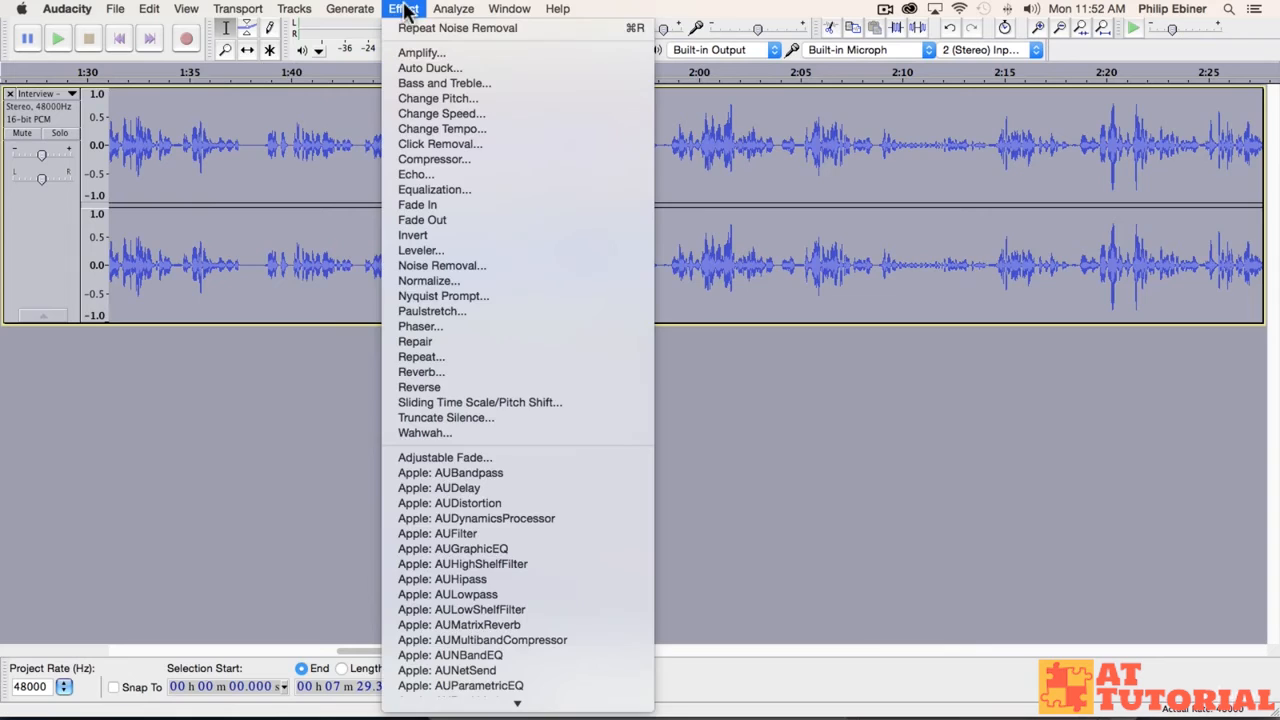
{"action": "left_click", "coordinate": [454, 264]}
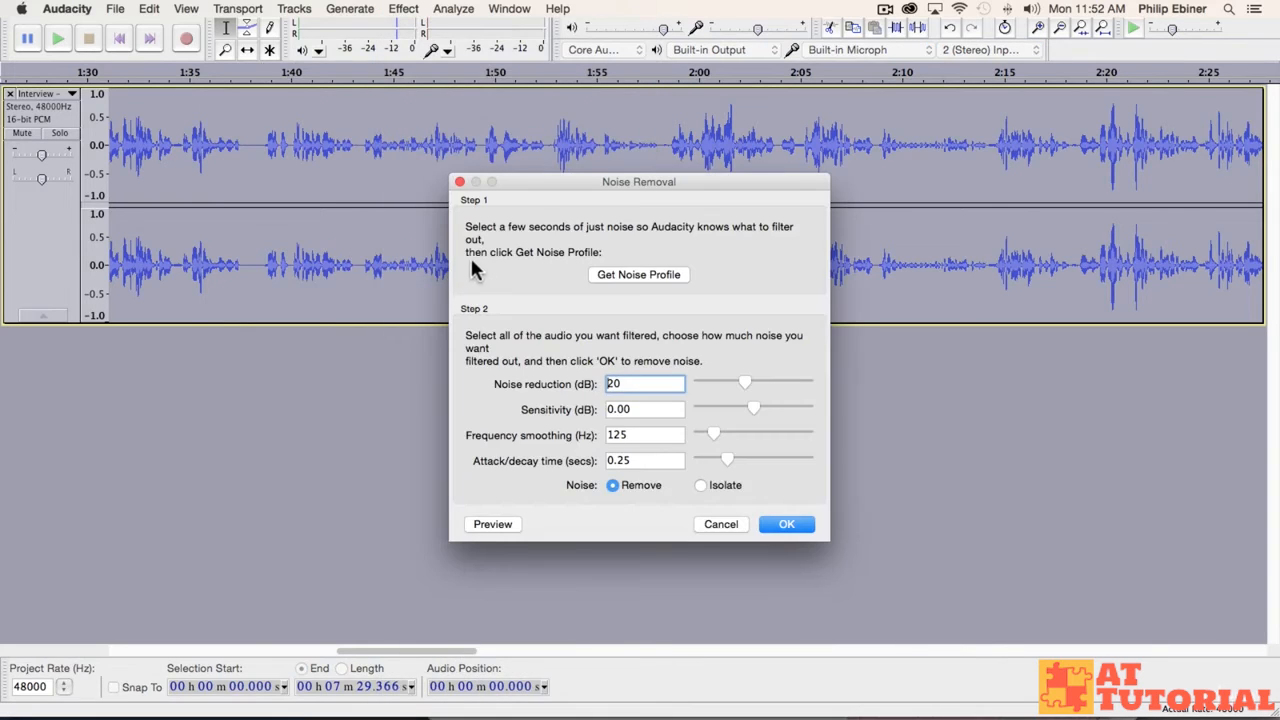
{"action": "left_click", "coordinate": [784, 524]}
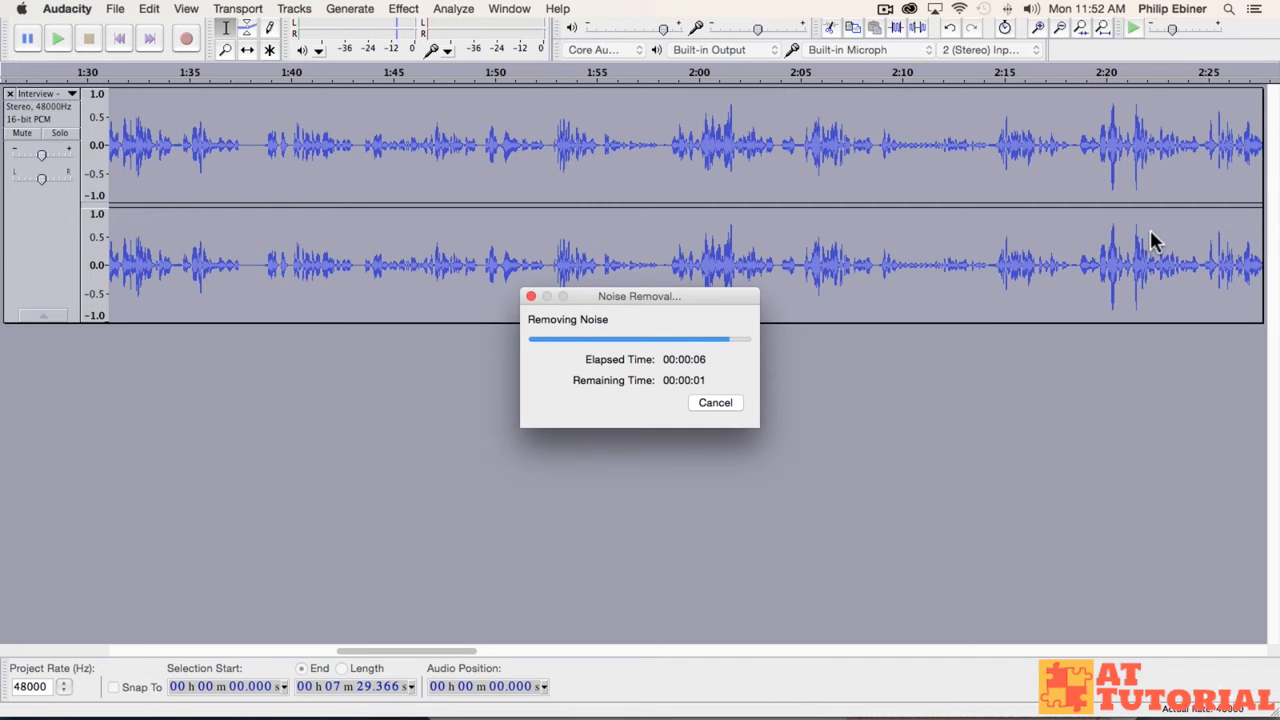
Play the filtered interview from about 1:52.7 to check the speech, and undo the last noise removal
{"action": "left_click", "coordinate": [552, 137]}
{"action": "key", "text": "space"}
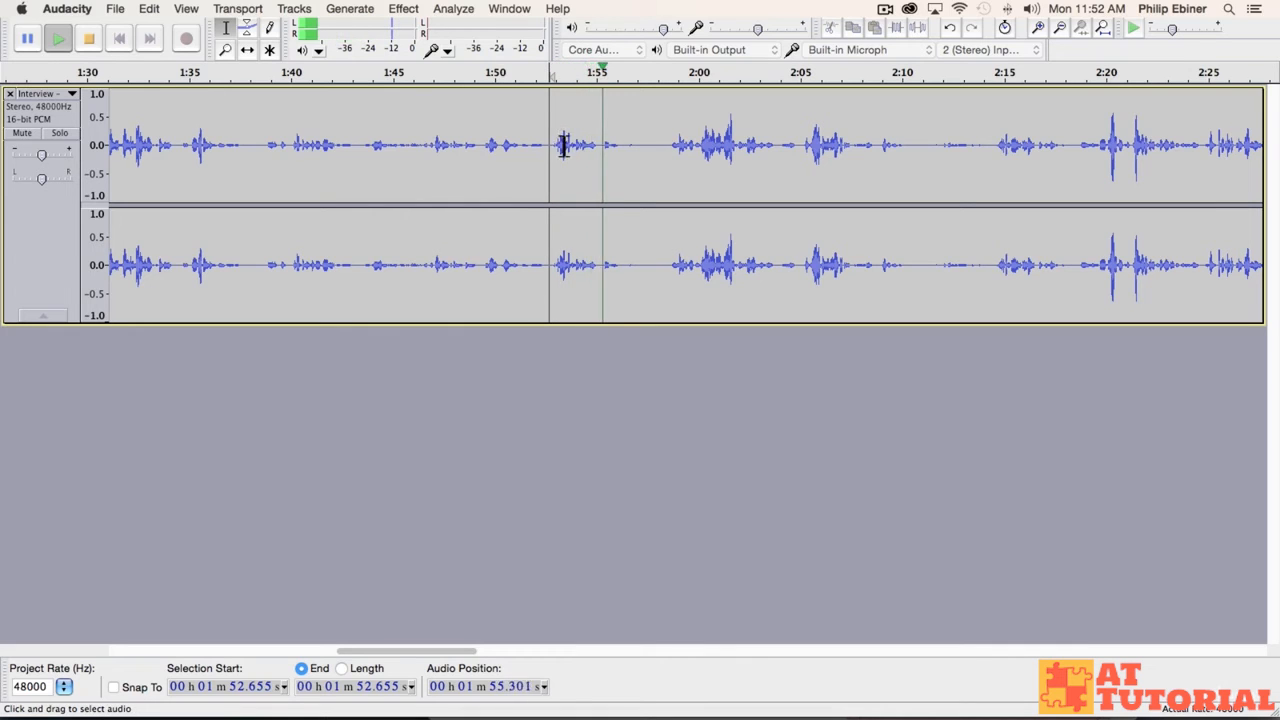
{"action": "key", "text": "space"}
{"action": "key", "text": "super+a"}
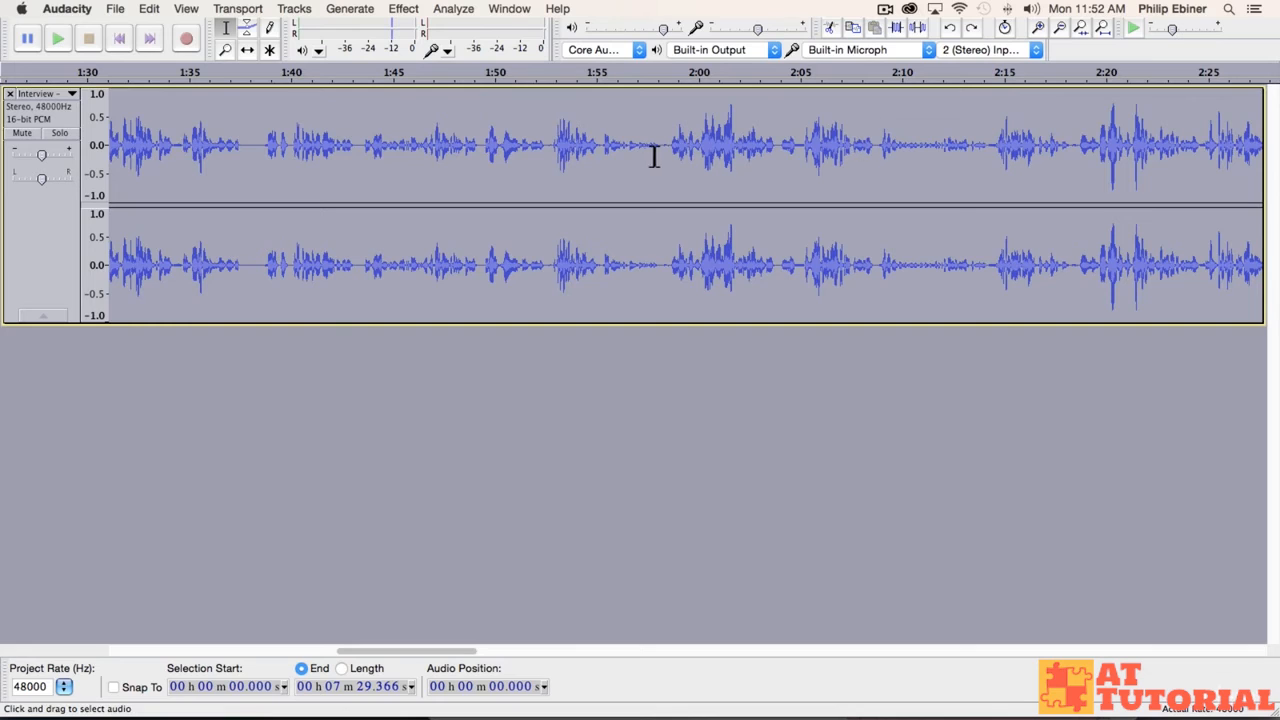
{"action": "left_click", "coordinate": [233, 146]}
{"action": "left_click_drag", "start_coordinate": [252, 146], "coordinate": [261, 146]}
{"action": "left_click", "coordinate": [245, 140], "text": "shift"}
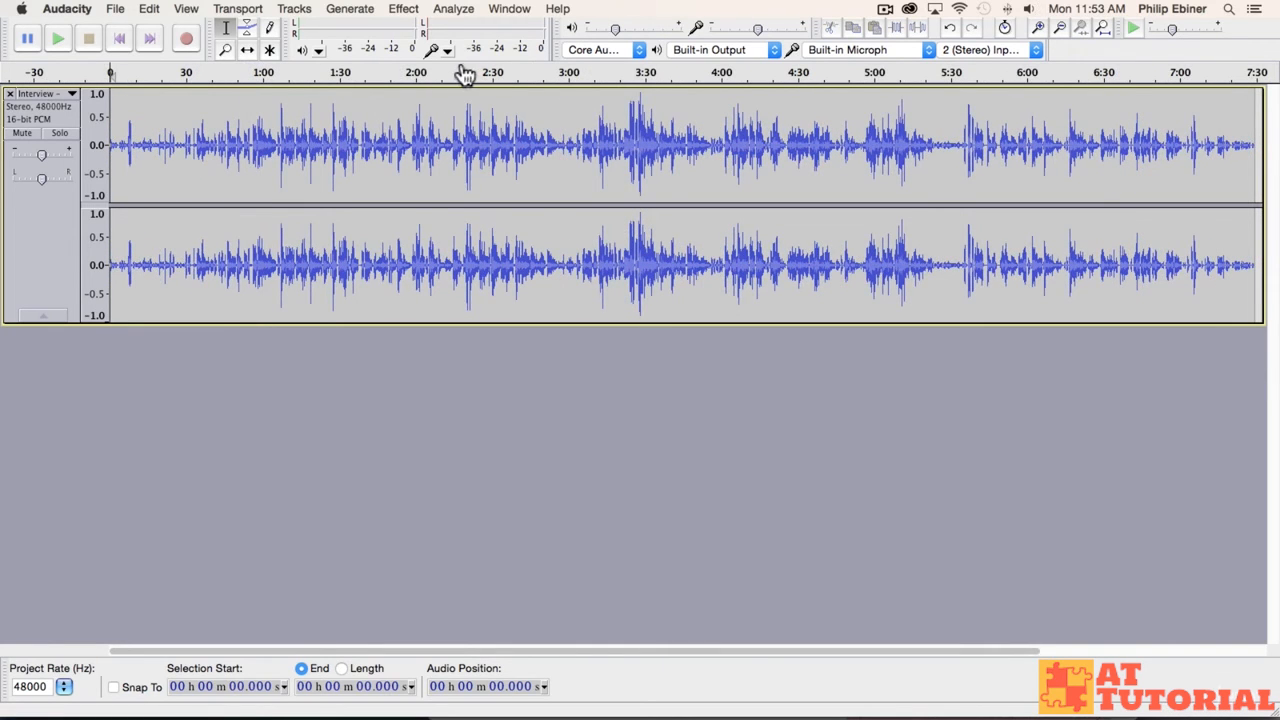
Export the cleaned audio to the Desktop as "Interview - A Camera" in WAV (Microsoft) signed 16 bit PCM format
{"action": "left_click", "coordinate": [115, 9]}
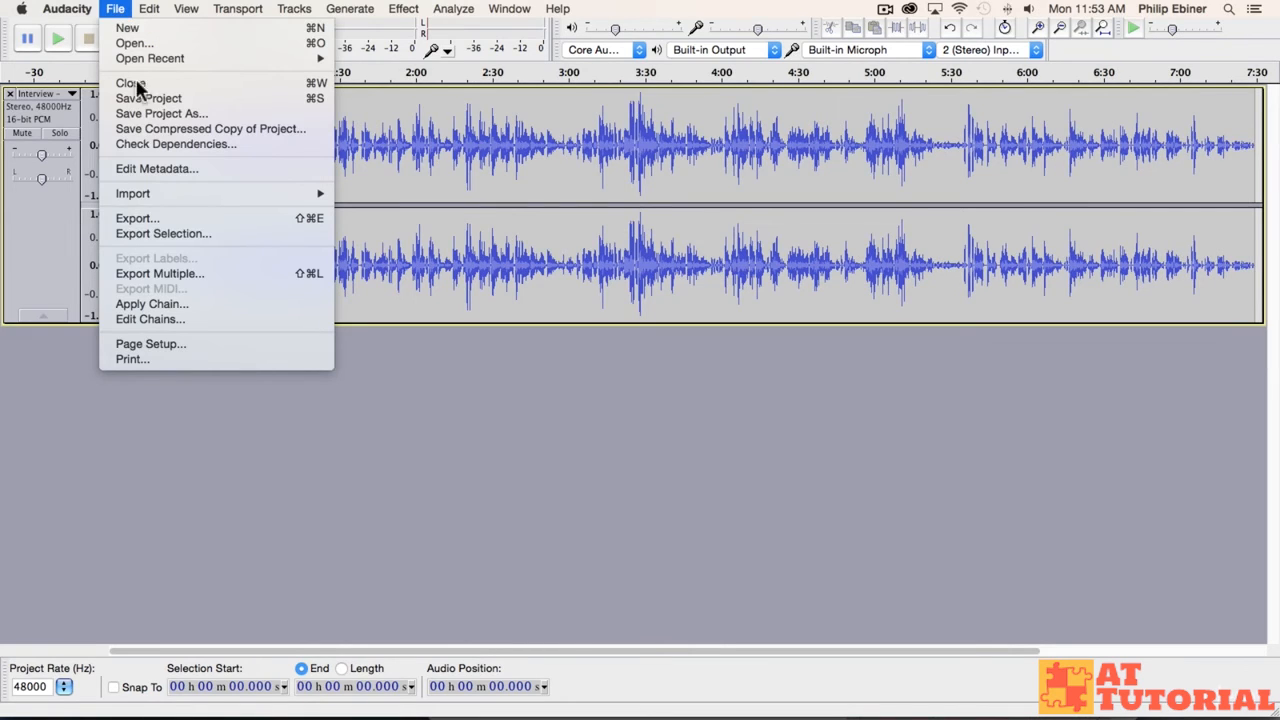
{"action": "left_click", "coordinate": [174, 217]}
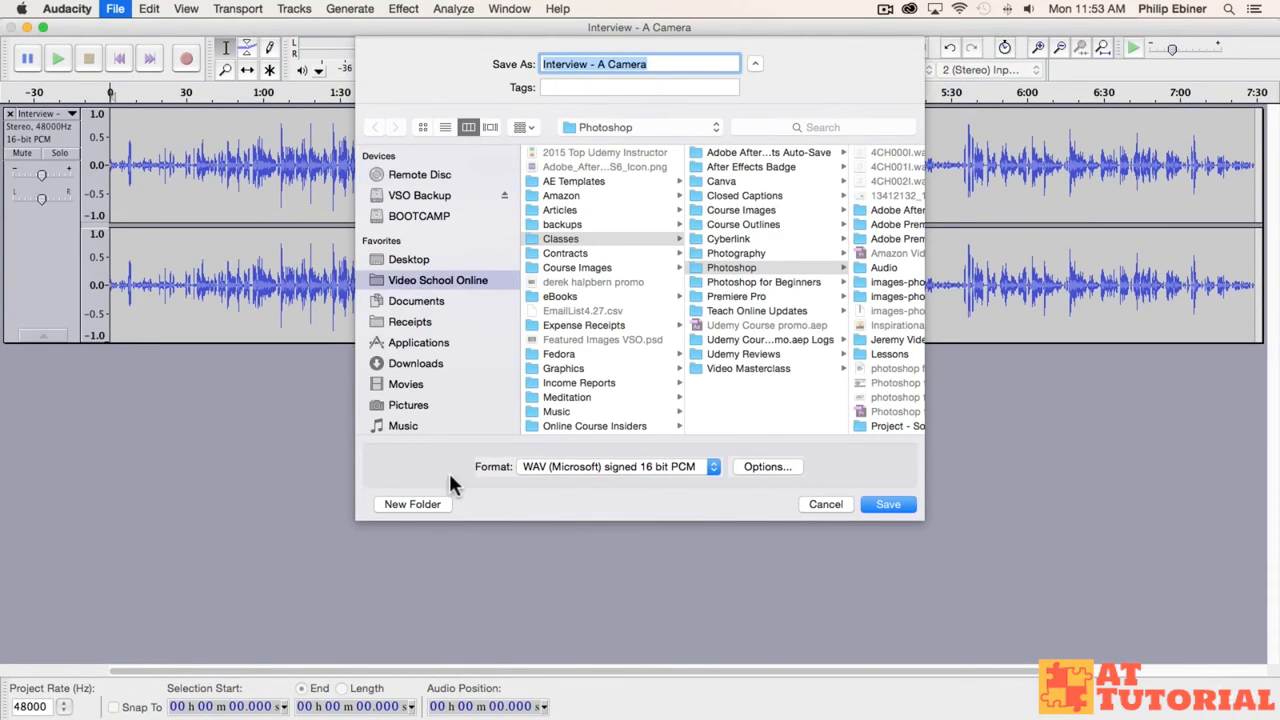
{"action": "left_click", "coordinate": [679, 467]}
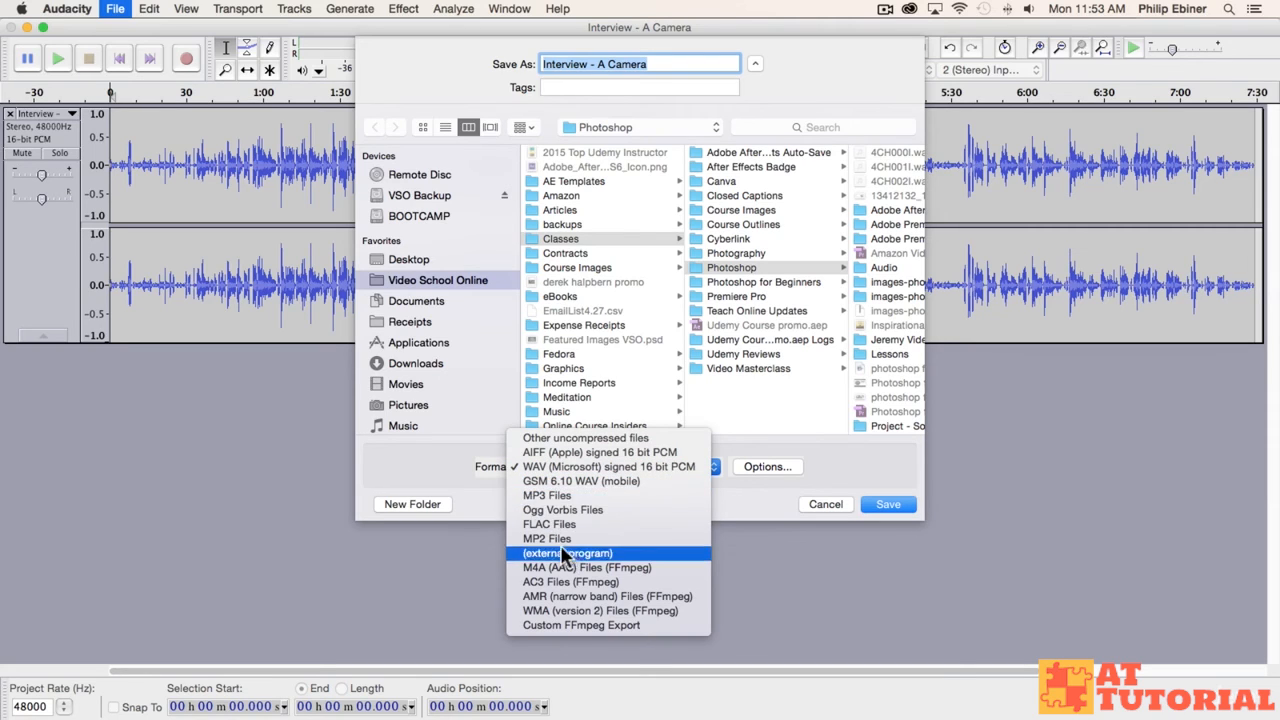
{"action": "left_click", "coordinate": [596, 468]}
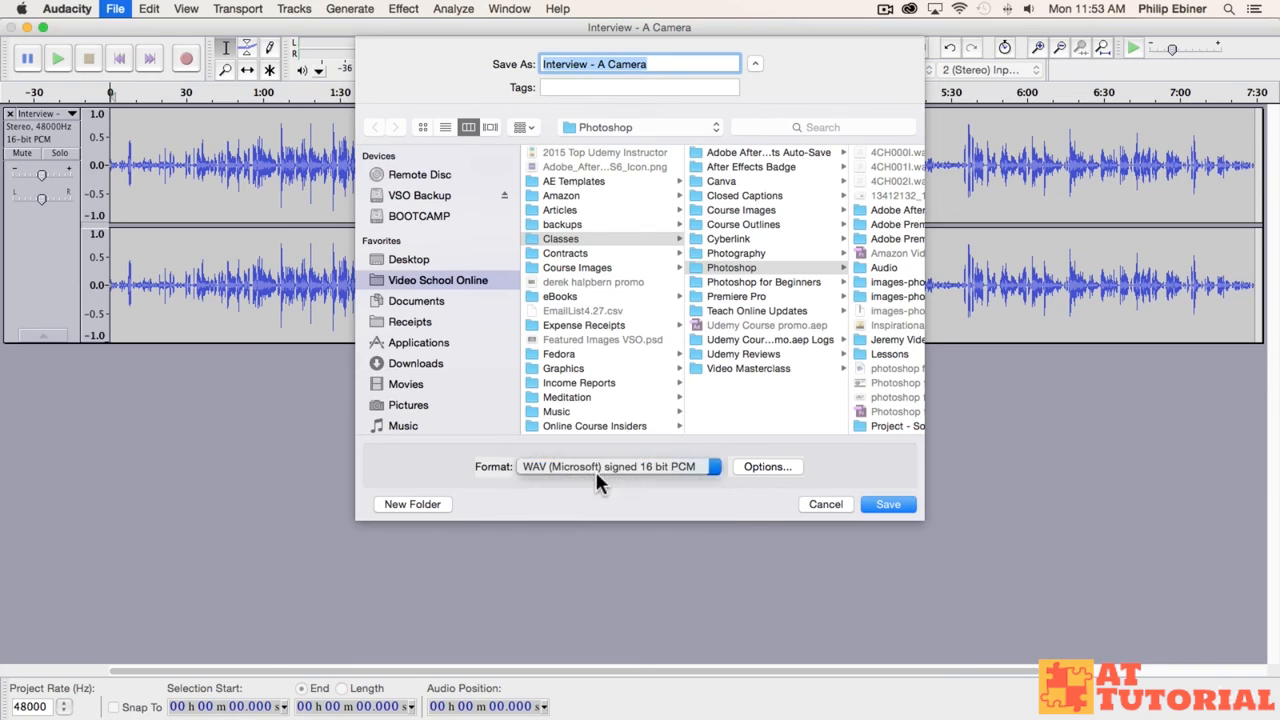
{"action": "left_click", "coordinate": [410, 260]}
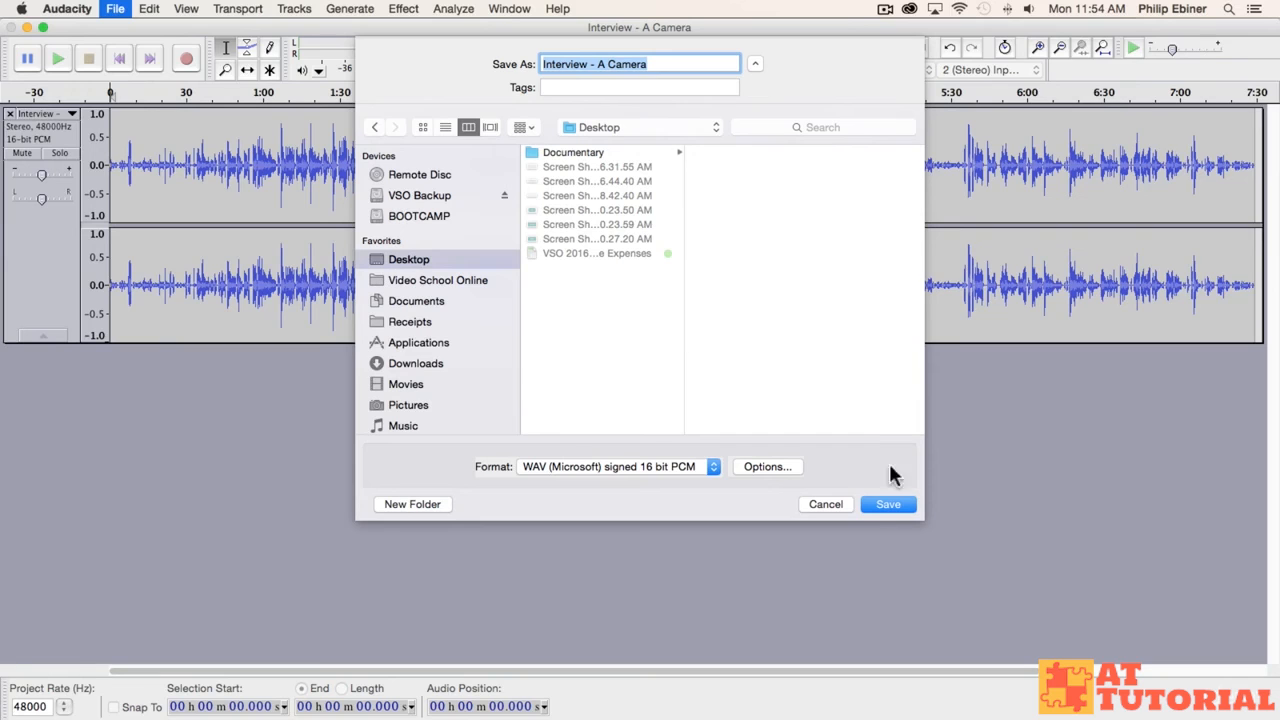
{"action": "left_click", "coordinate": [888, 504]}
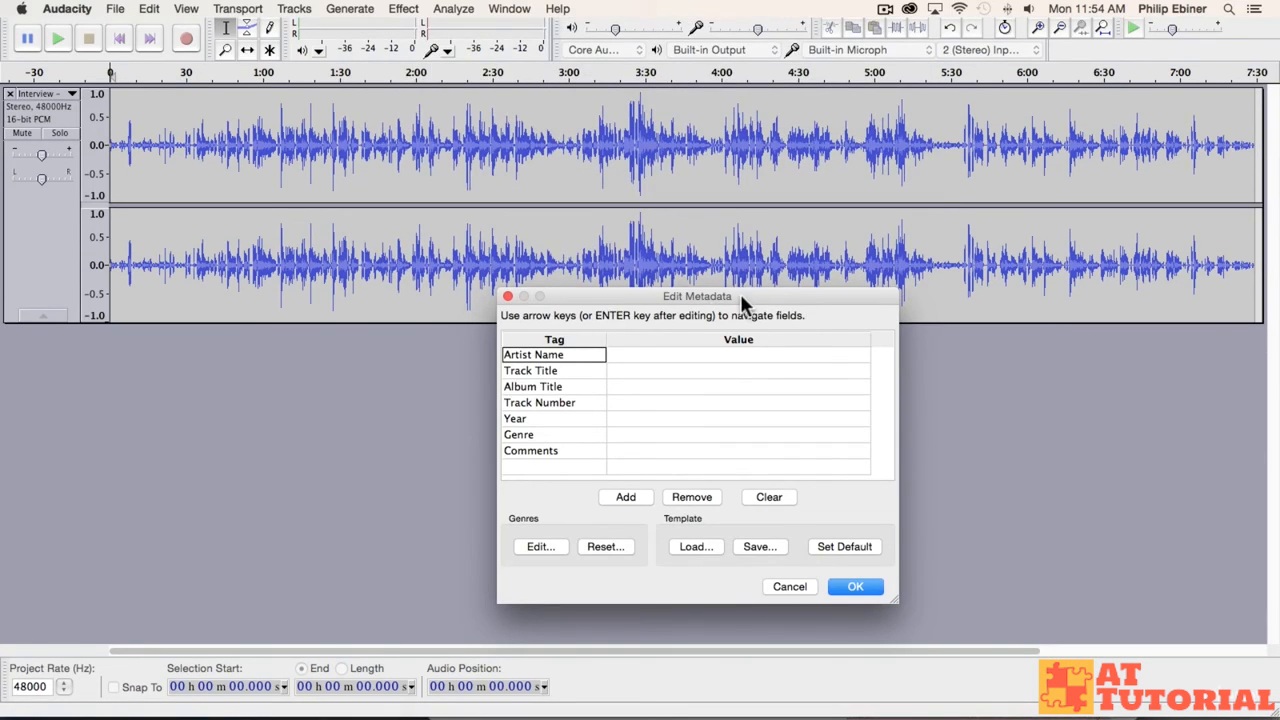
Accept the export metadata with all fields blank, and select Interview - A Camera.wav on the Desktop in Finder
{"action": "left_click", "coordinate": [718, 352]}
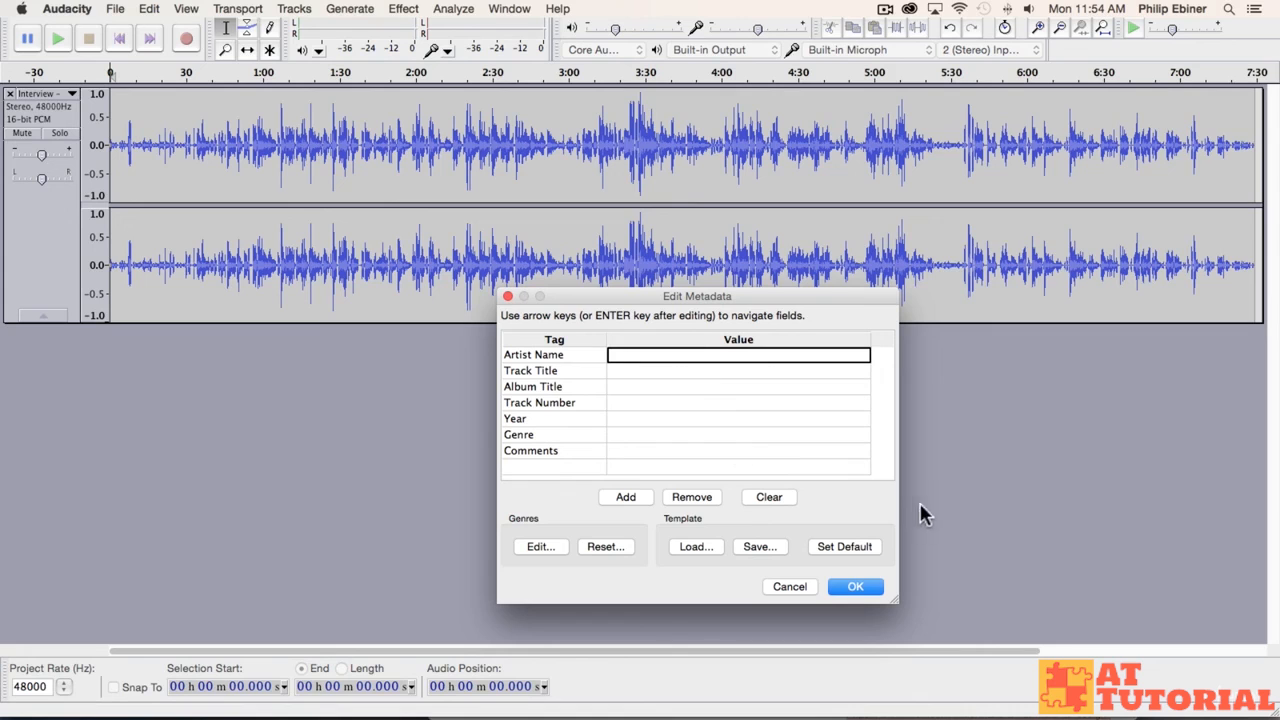
{"action": "left_click", "coordinate": [855, 587]}
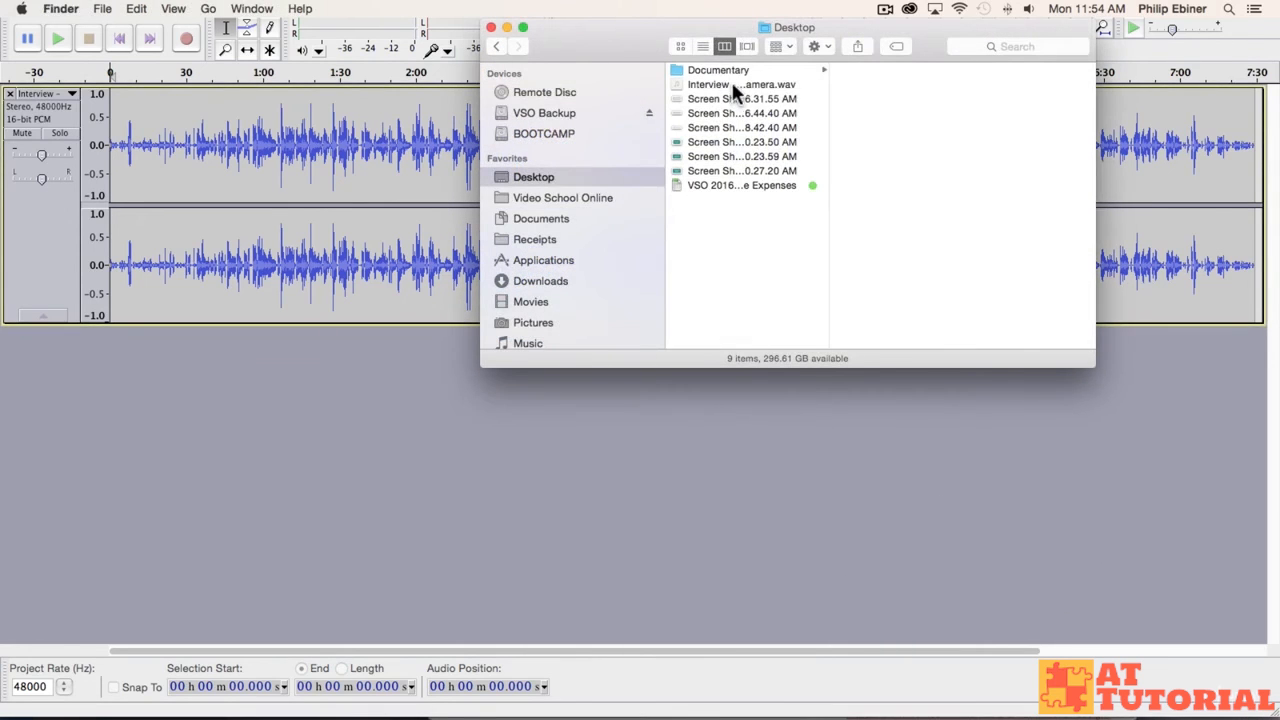
{"action": "left_click", "coordinate": [733, 84]}
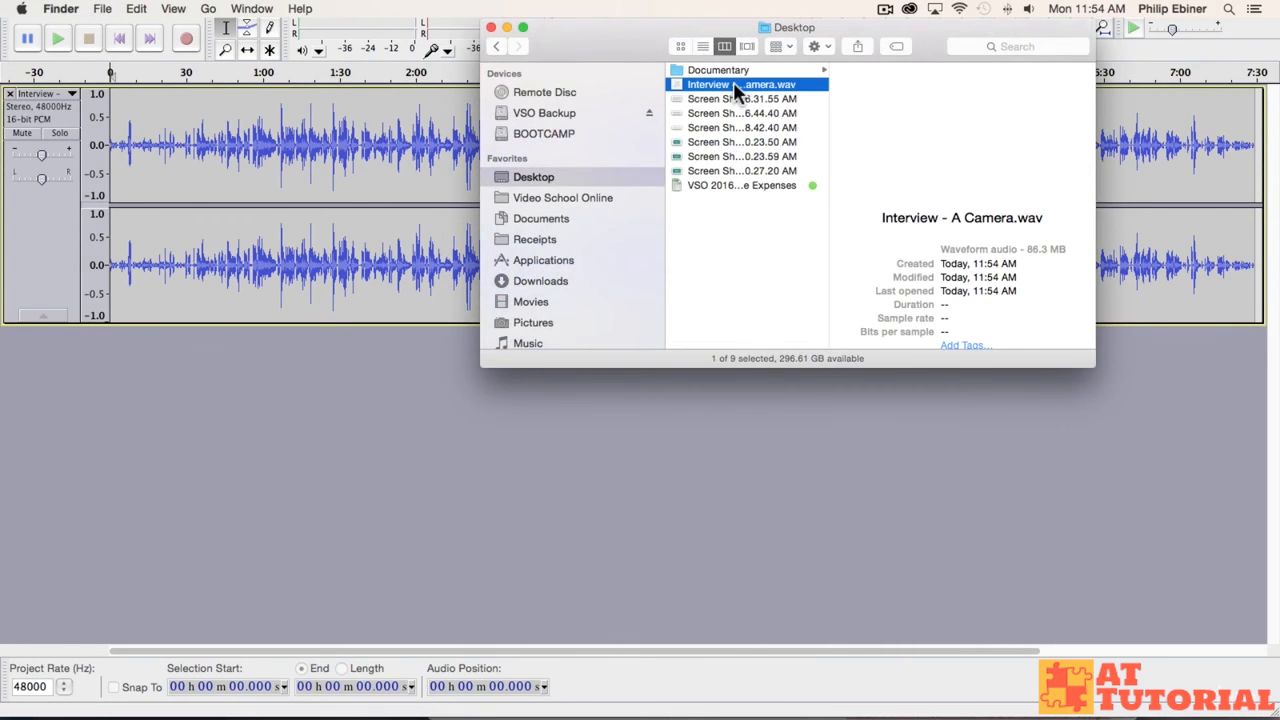